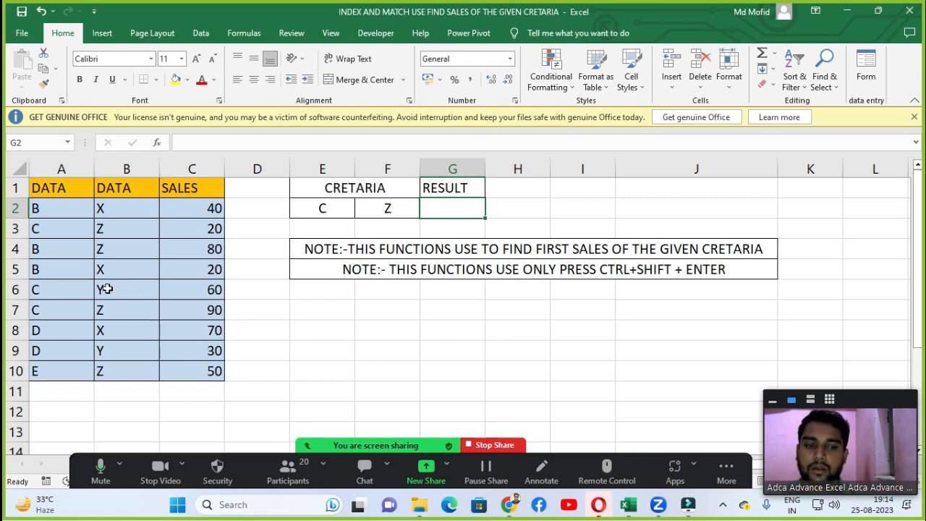
# Step: Examine the sales table, the C and Z criteria, the two usage notes and the empty result cell
pyautogui.click(107, 288)
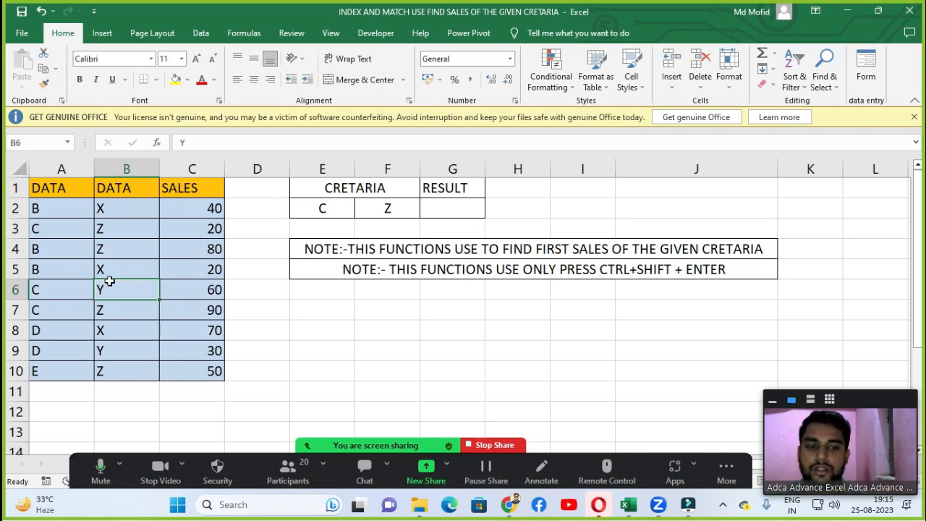
pyautogui.click(116, 306)
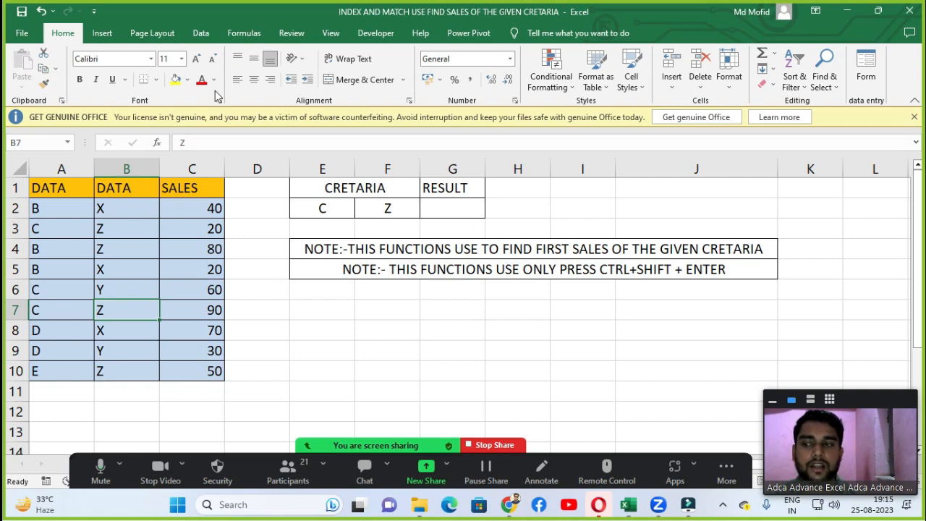
pyautogui.click(299, 302)
pyautogui.click(339, 251)
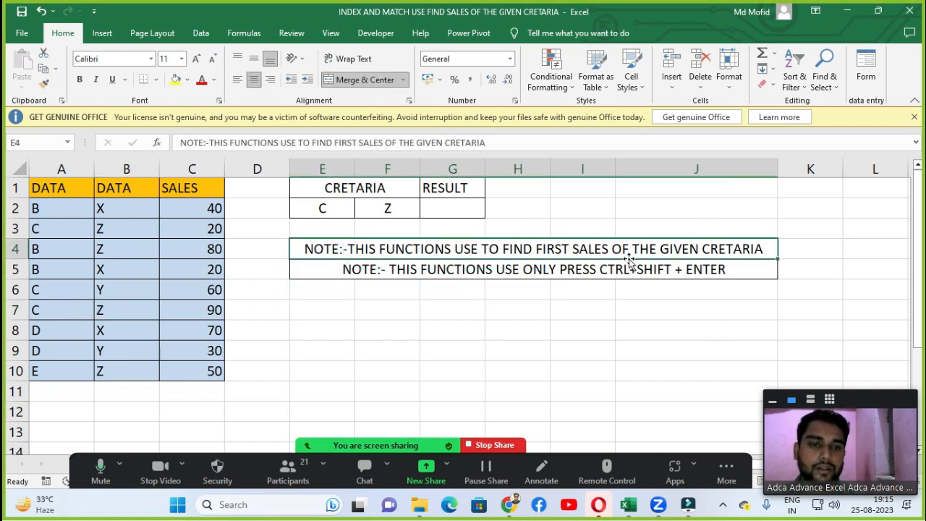
pyautogui.click(499, 316)
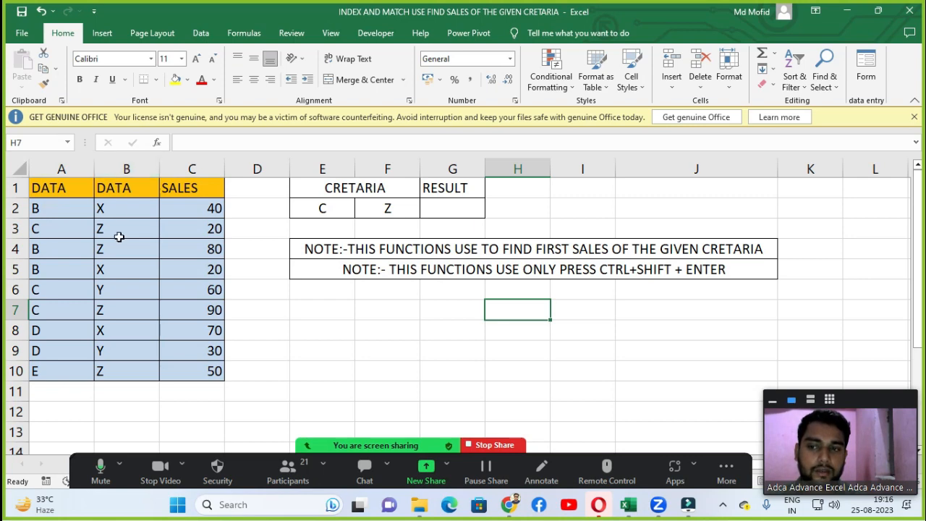
pyautogui.click(37, 209)
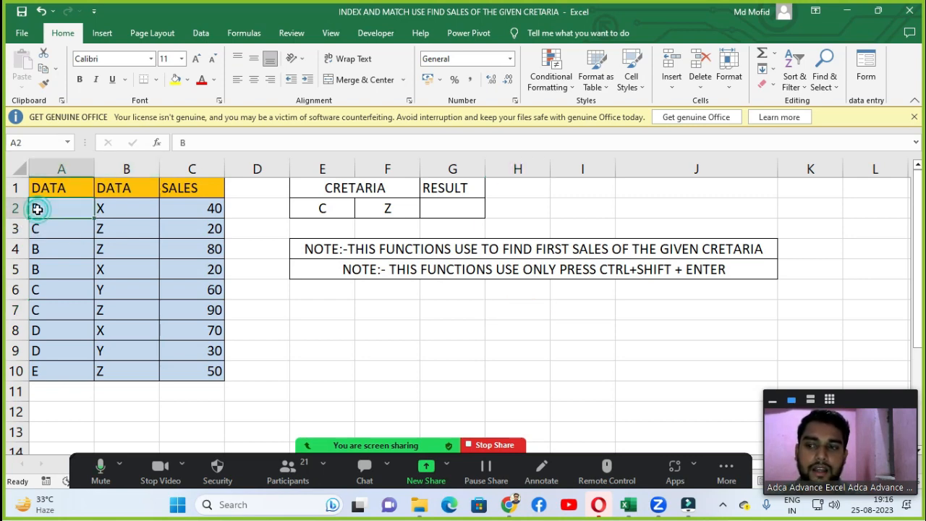
pyautogui.click(43, 230)
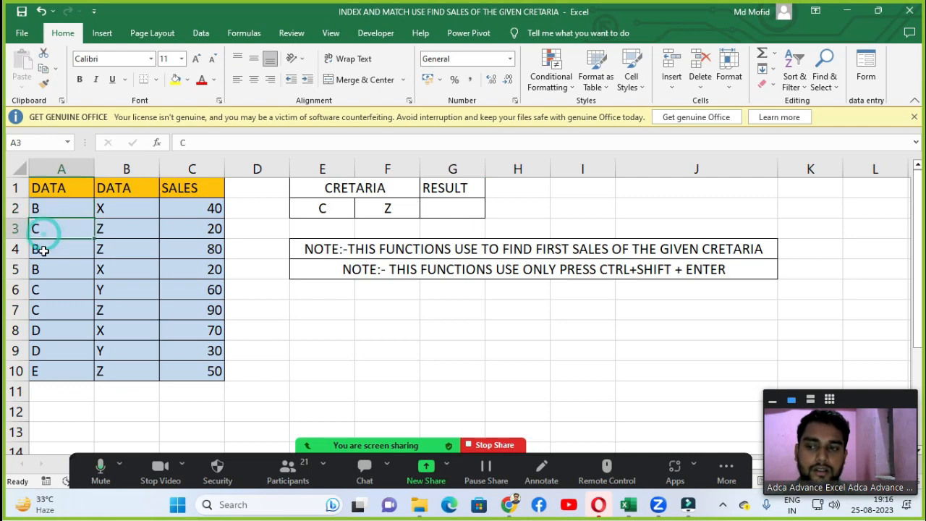
pyautogui.click(42, 248)
pyautogui.click(41, 268)
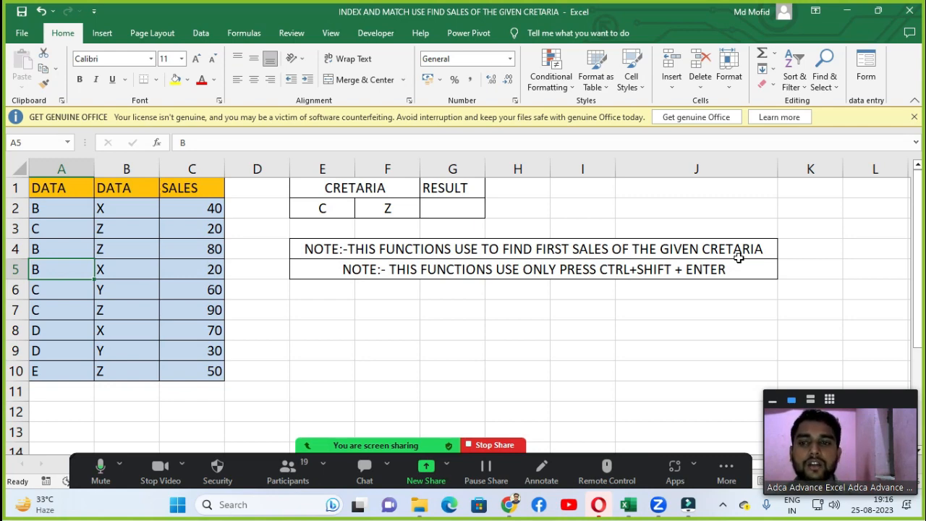
pyautogui.click(460, 208)
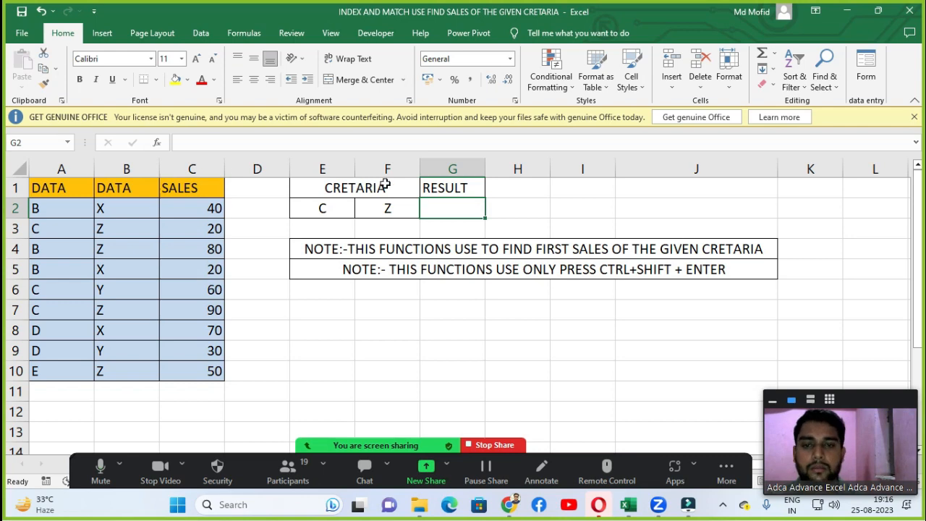
# Step: Leave the current workbook open and open "index and match find first cretaria data" from the index folder on the desktop
pyautogui.click(910, 11)
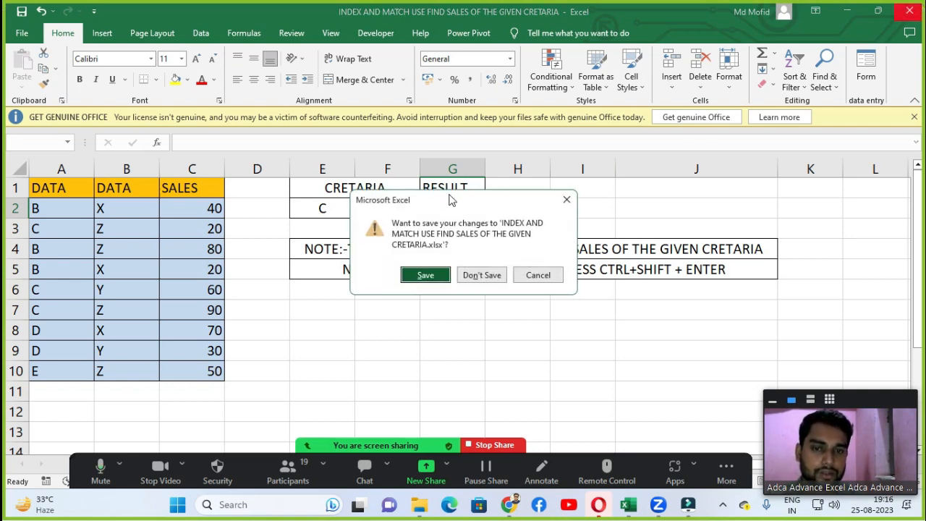
pyautogui.click(567, 199)
pyautogui.click(859, 16)
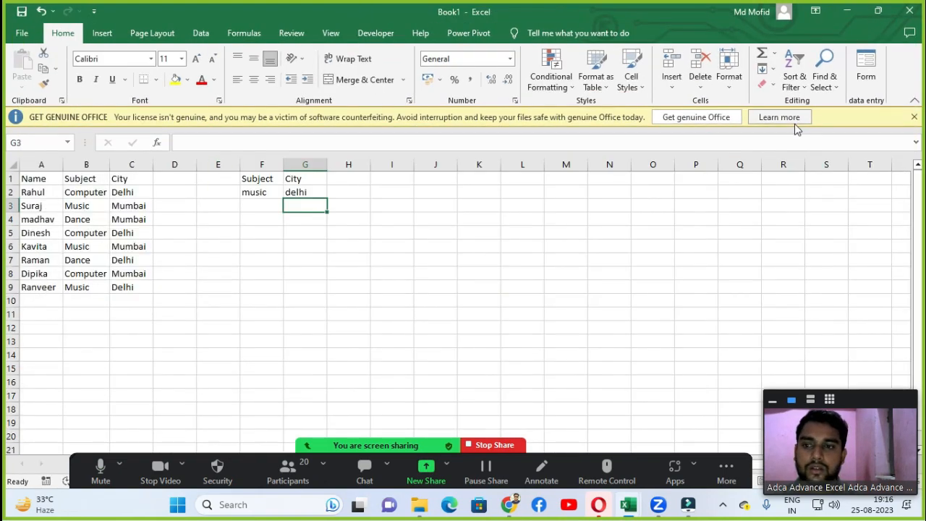
pyautogui.press('super+d')
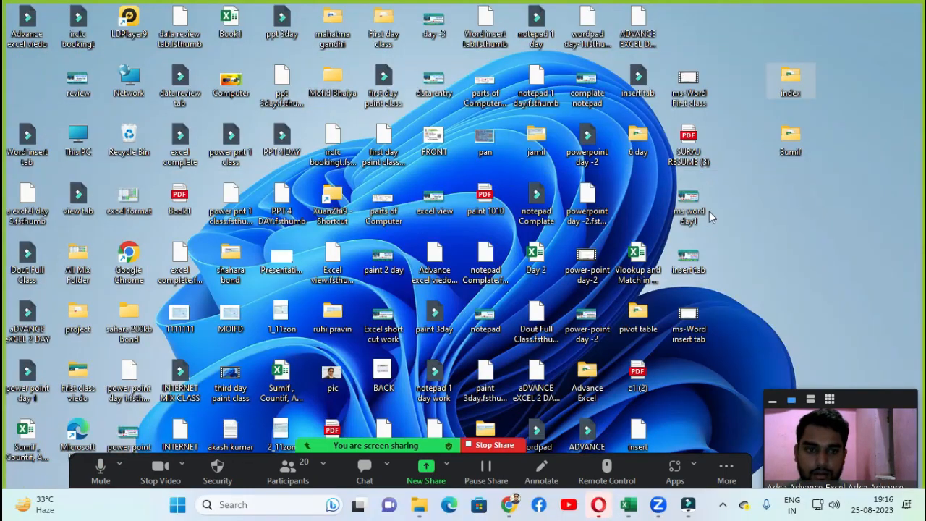
pyautogui.doubleClick(792, 80)
pyautogui.doubleClick(365, 204)
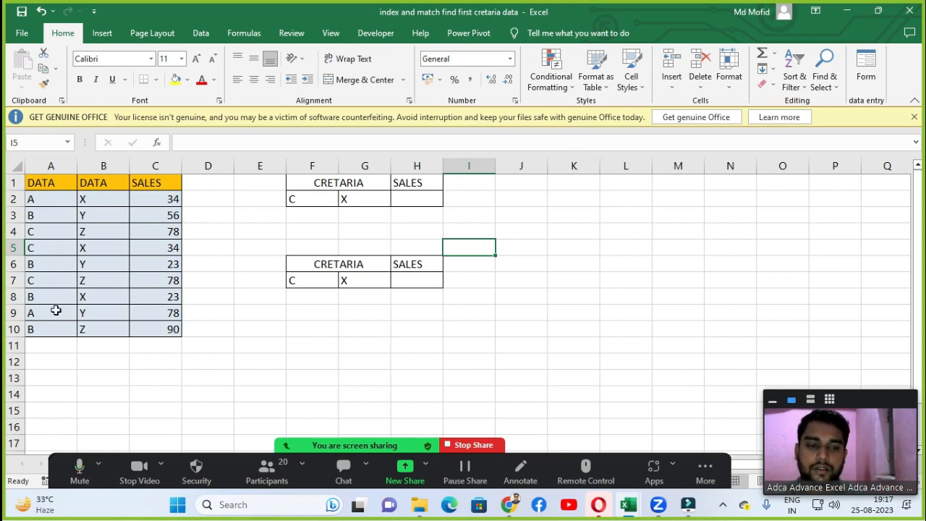
# Step: Review the upper criteria table's headings, its C and X criteria and the empty sales cell H2
pyautogui.click(321, 311)
pyautogui.click(331, 232)
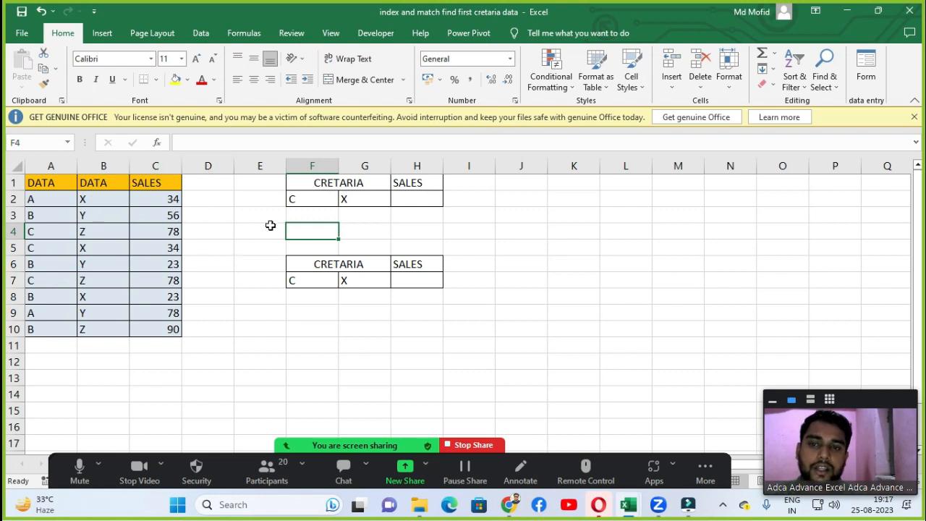
pyautogui.click(334, 181)
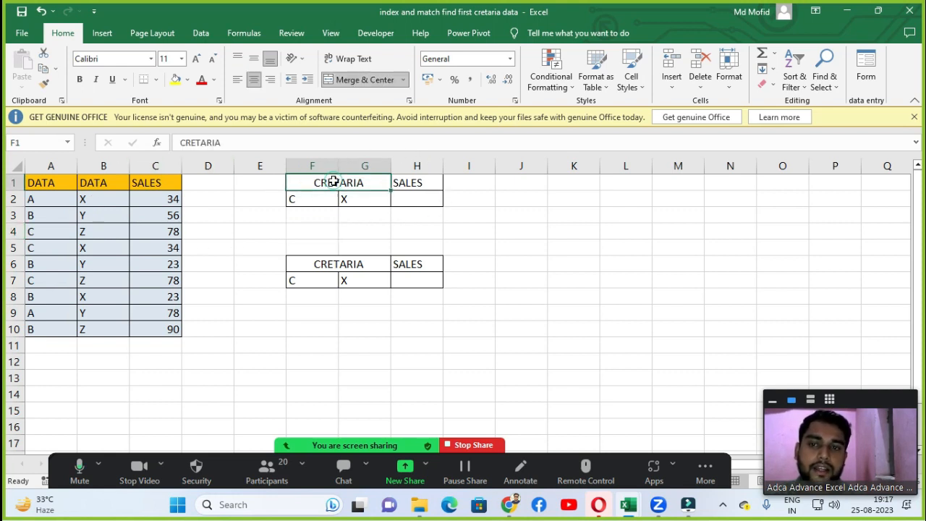
pyautogui.click(414, 180)
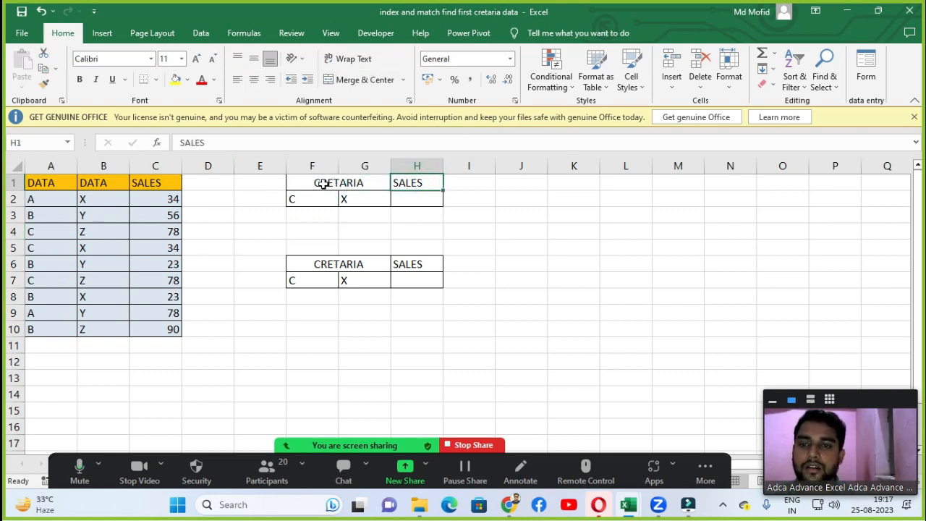
pyautogui.click(324, 183)
pyautogui.click(312, 209)
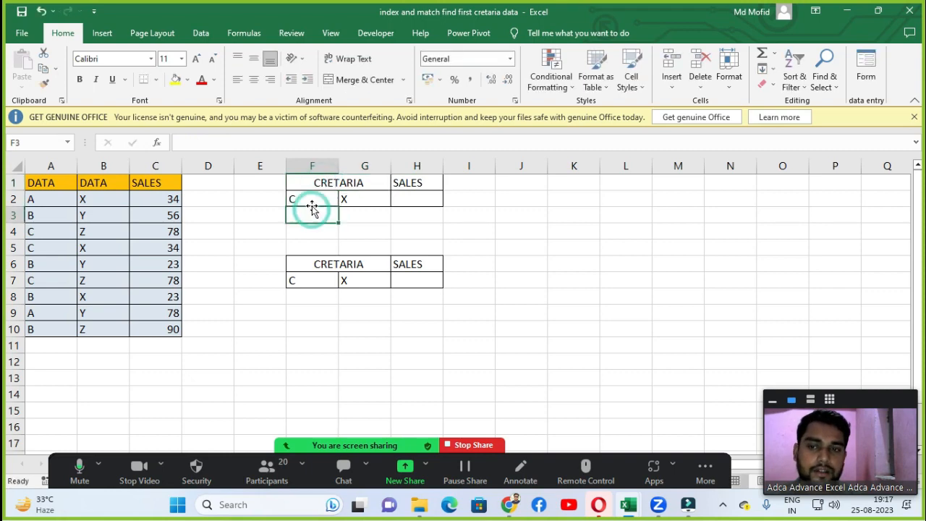
pyautogui.click(310, 199)
pyautogui.click(349, 201)
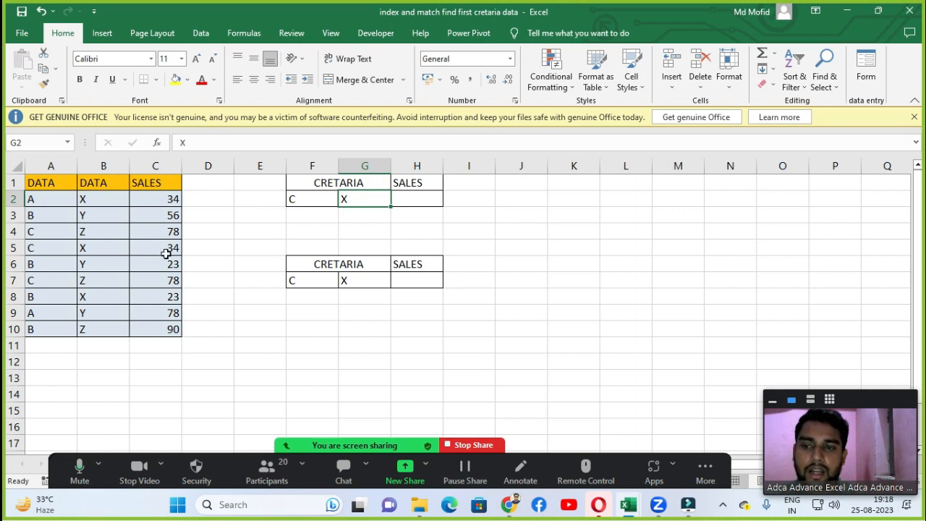
pyautogui.click(304, 199)
pyautogui.click(351, 199)
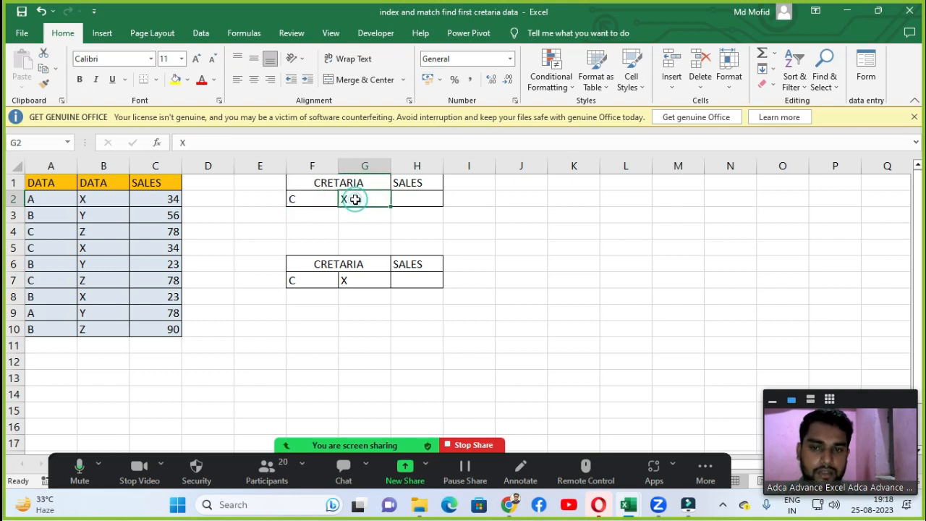
pyautogui.doubleClick(408, 198)
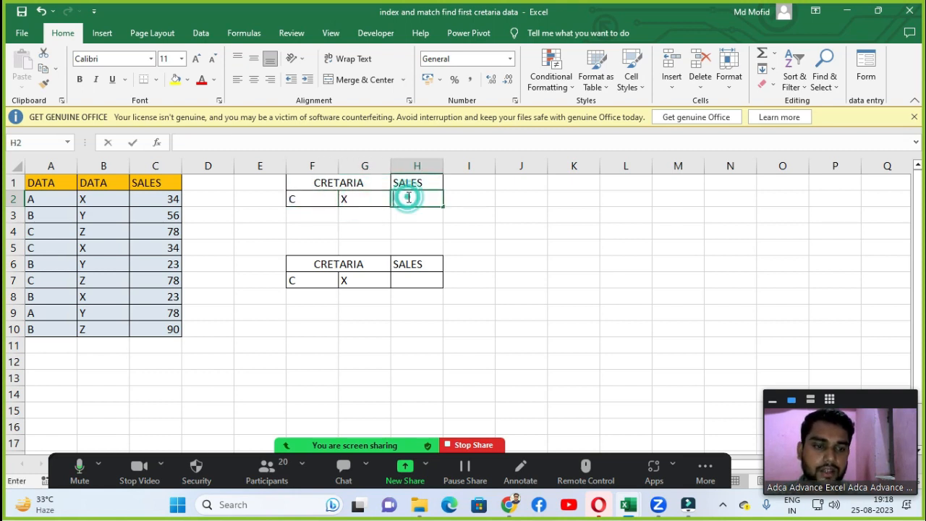
pyautogui.click(406, 220)
pyautogui.click(410, 203)
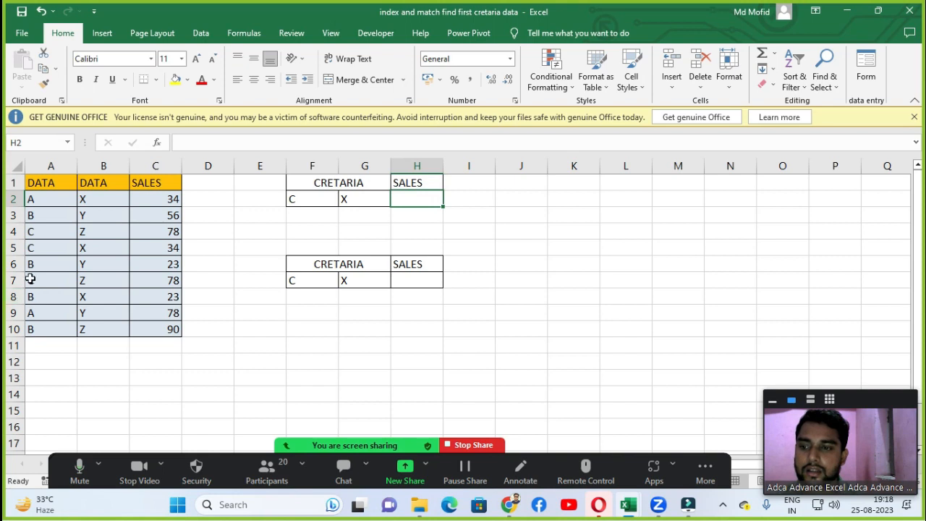
# Step: Locate the data row that matches criteria C and X and inspect its sales value
pyautogui.click(31, 233)
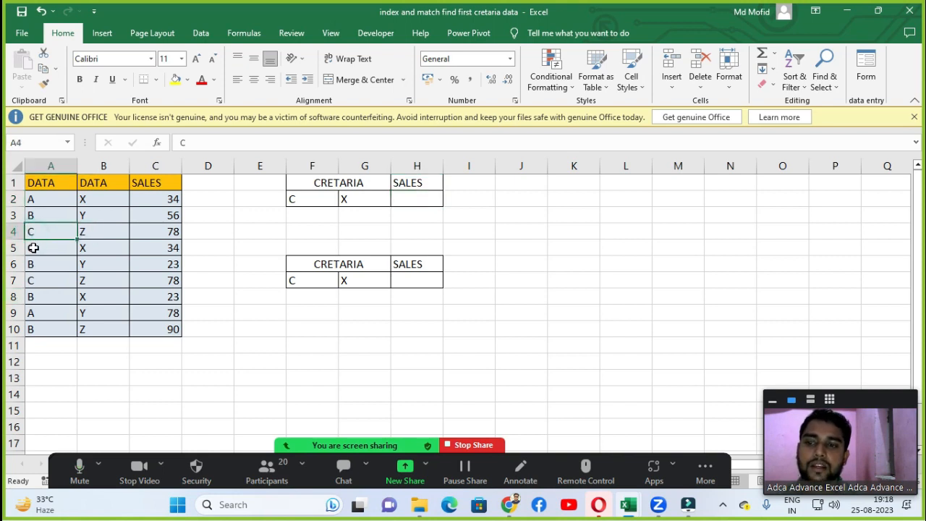
pyautogui.click(82, 248)
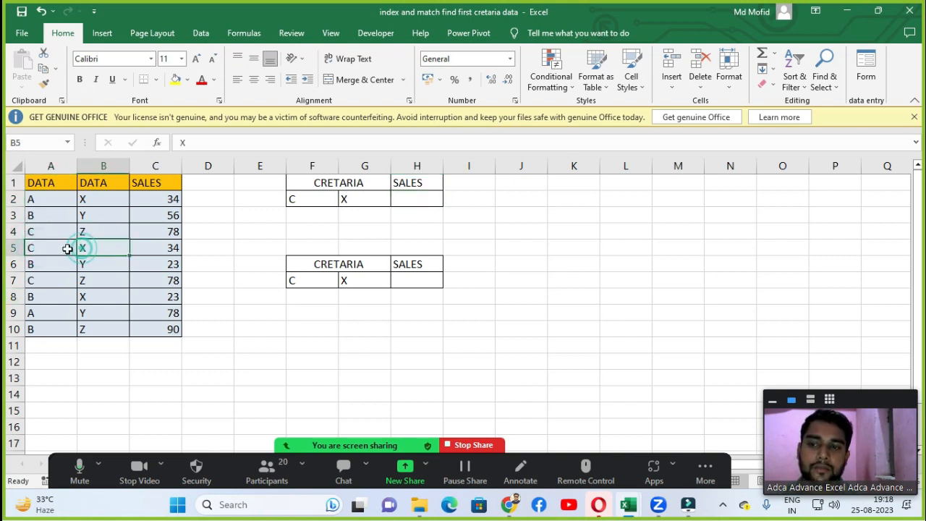
pyautogui.doubleClick(140, 244)
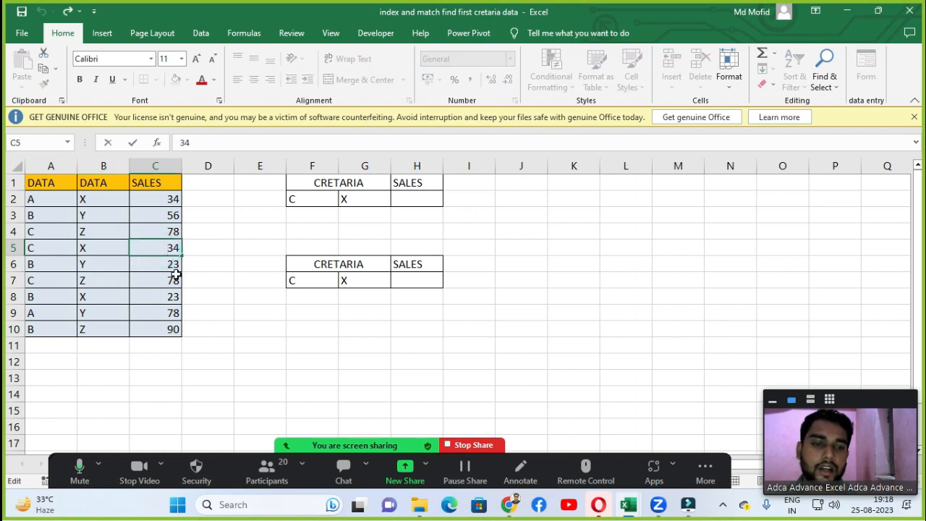
pyautogui.click(419, 224)
# Step: Begin an INDEX formula in cell H2 with the sales range C2:C10 as its array
pyautogui.click(415, 196)
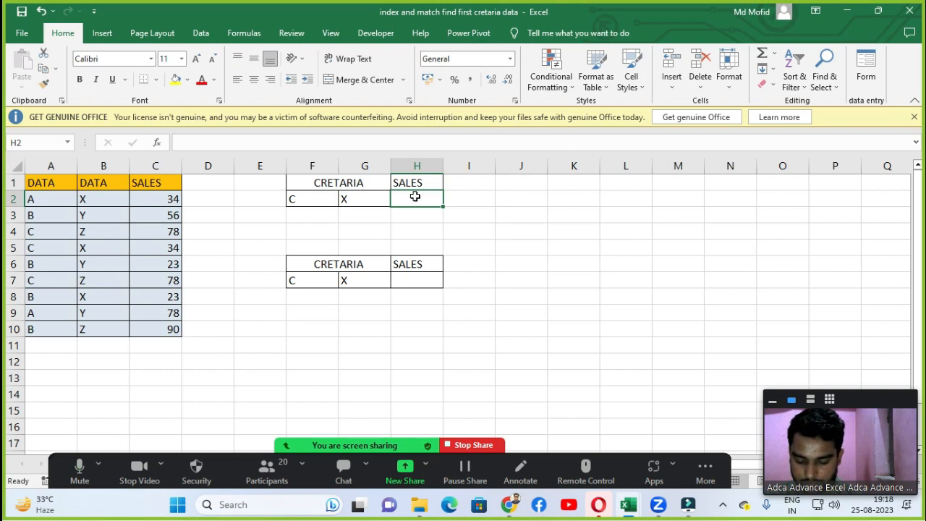
pyautogui.write('=INDEX(')
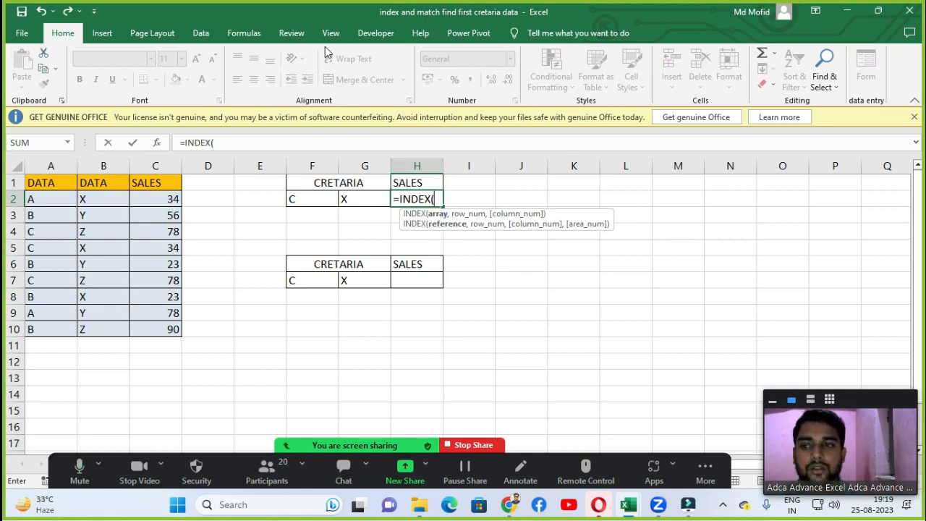
pyautogui.click(162, 202)
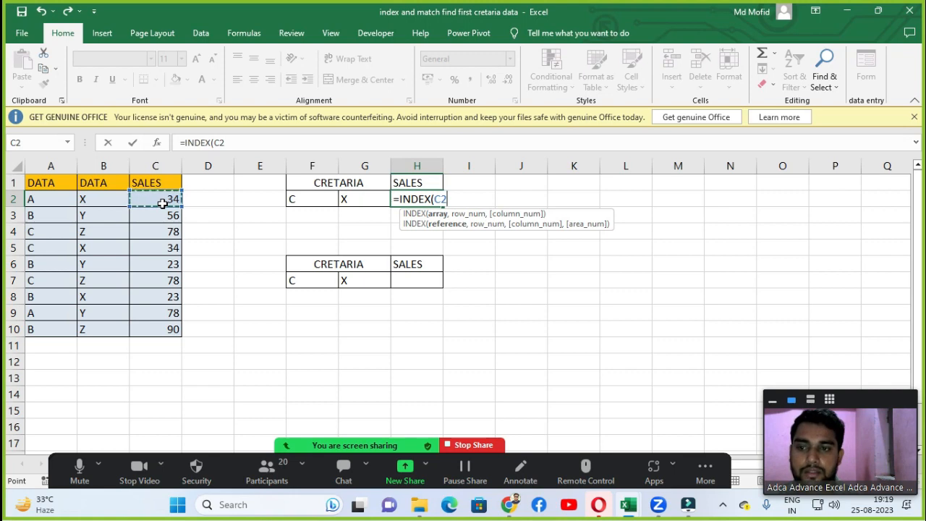
pyautogui.hotkey('ctrl', 'shift', 'Down')
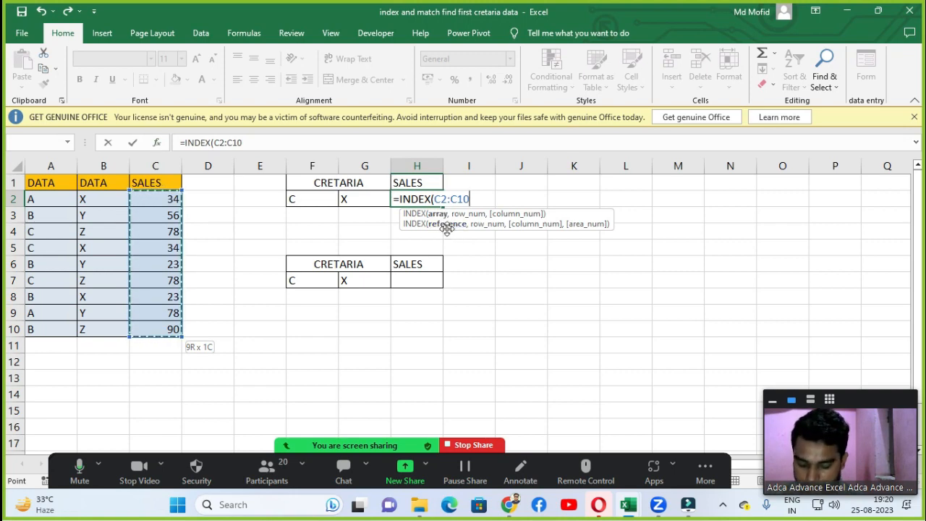
pyautogui.write(',')
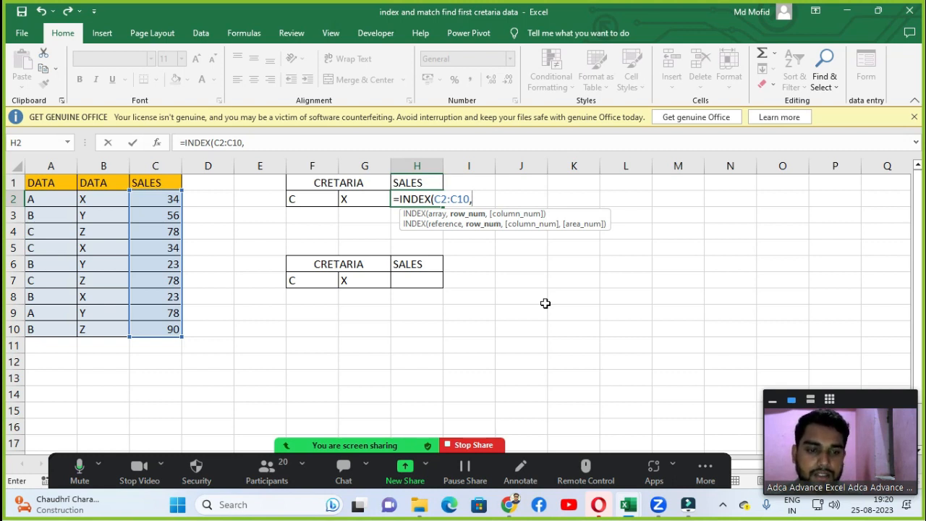
# Step: Nest MATCH as the INDEX row number, with F2&" "&G2 as its lookup value
pyautogui.write('mact')
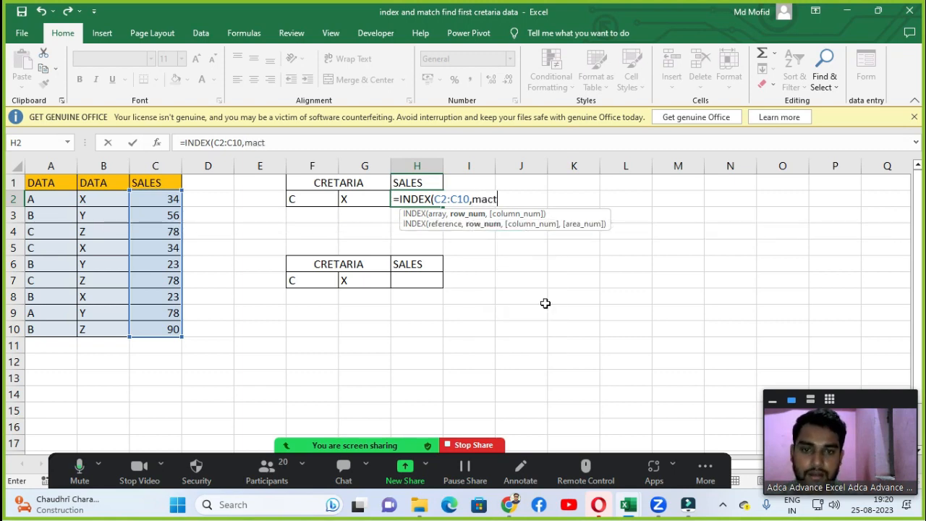
pyautogui.press('BackSpace')
pyautogui.press('BackSpace')
pyautogui.press('Tab')
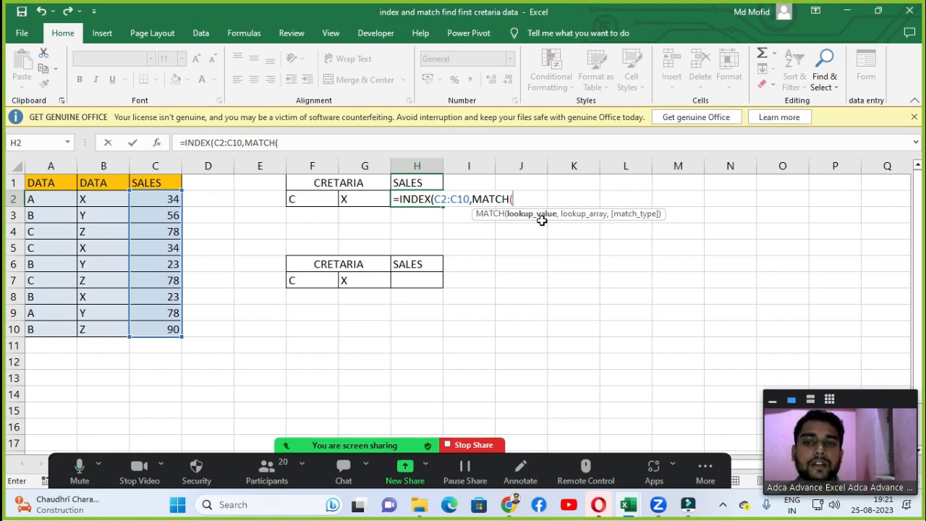
pyautogui.click(308, 201)
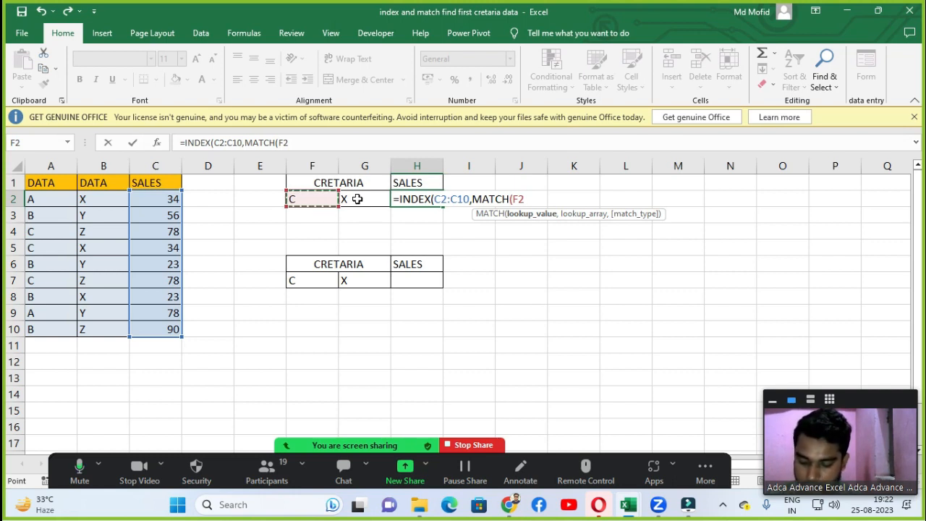
pyautogui.write('&')
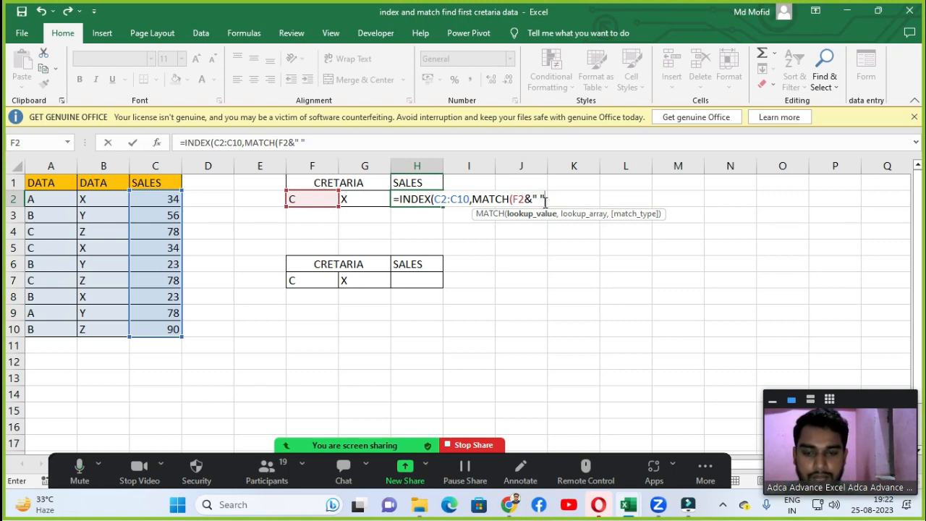
pyautogui.write('&')
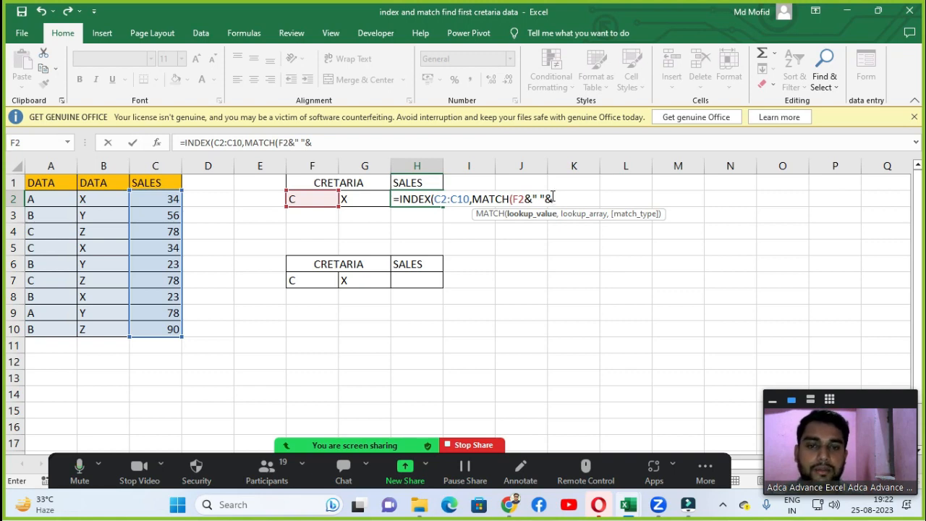
pyautogui.click(354, 203)
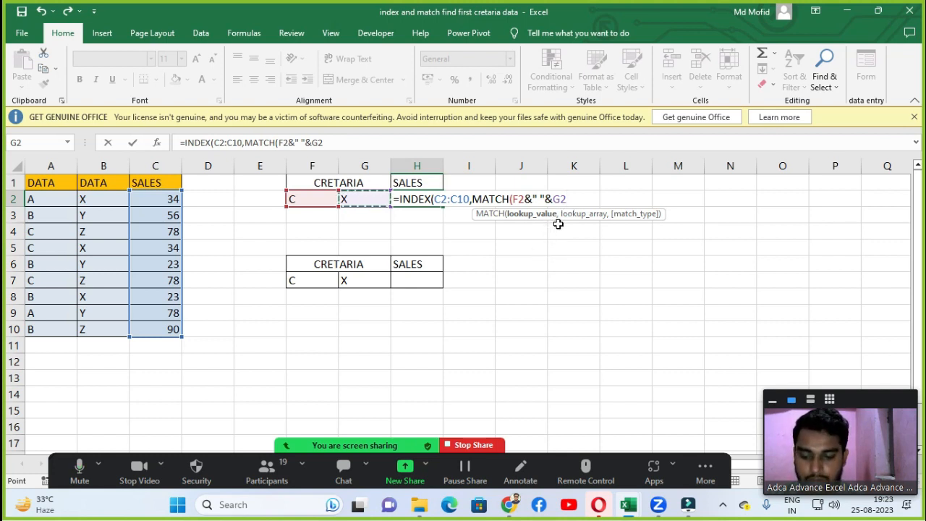
pyautogui.write(',')
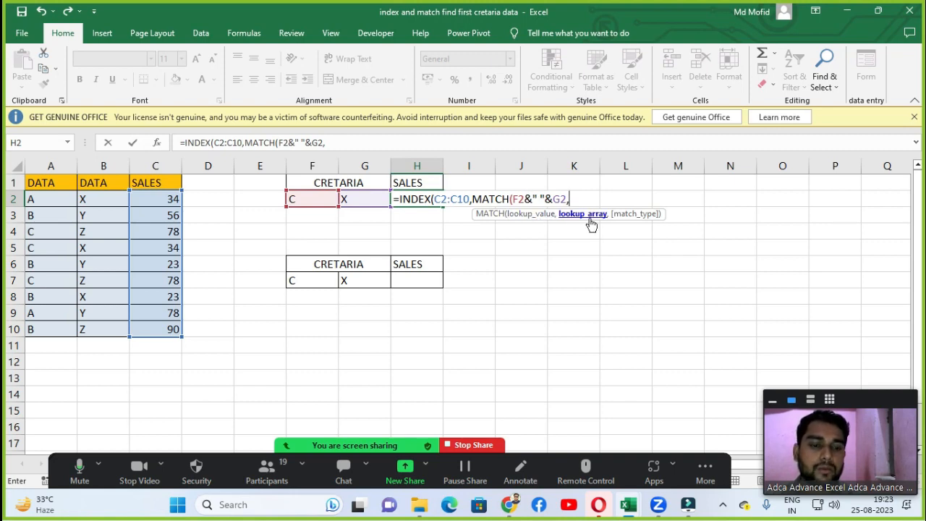
# Step: Build the MATCH lookup array in H2's formula as A2:A10&" "&B2:B10
pyautogui.click(57, 193)
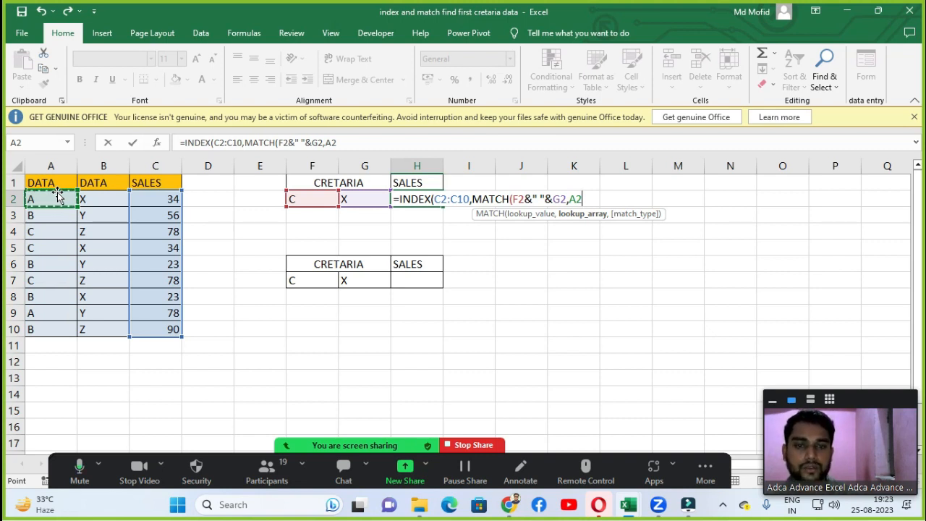
pyautogui.hotkey('ctrl', 'shift', 'Down')
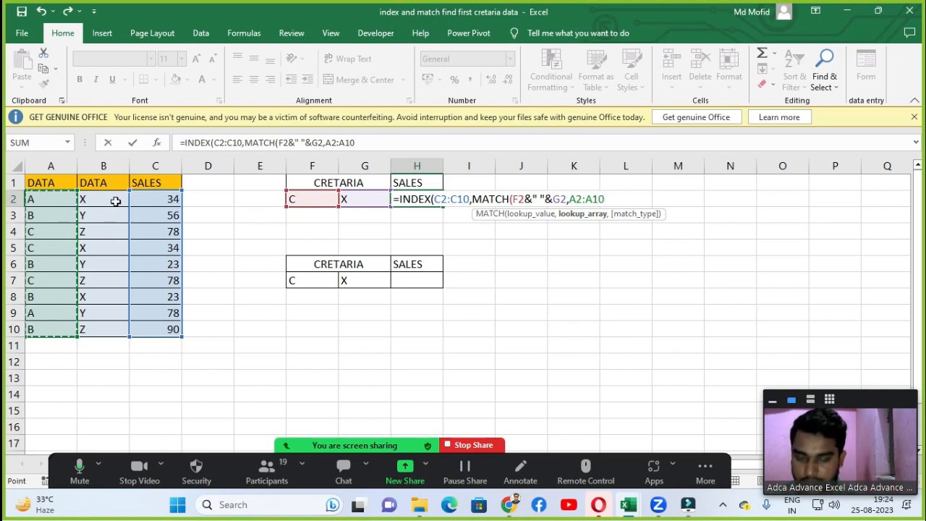
pyautogui.write('&')
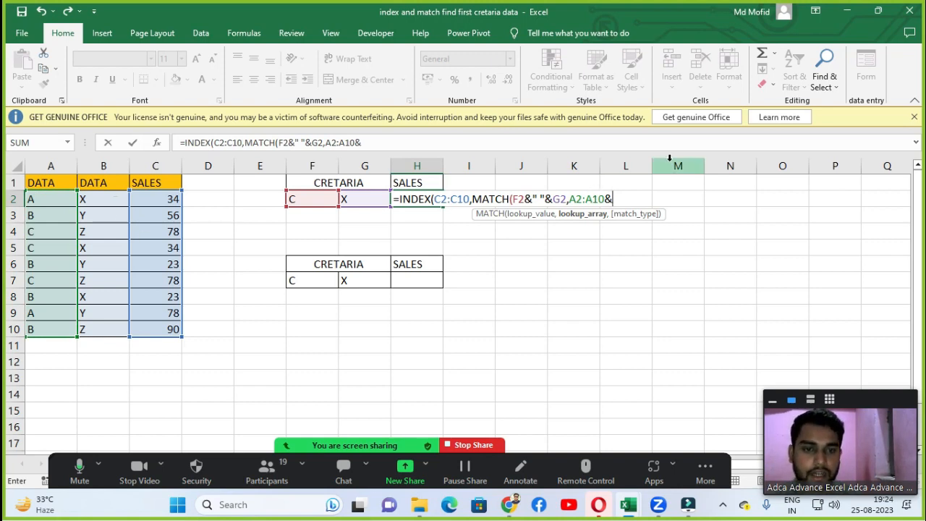
pyautogui.write('" "')
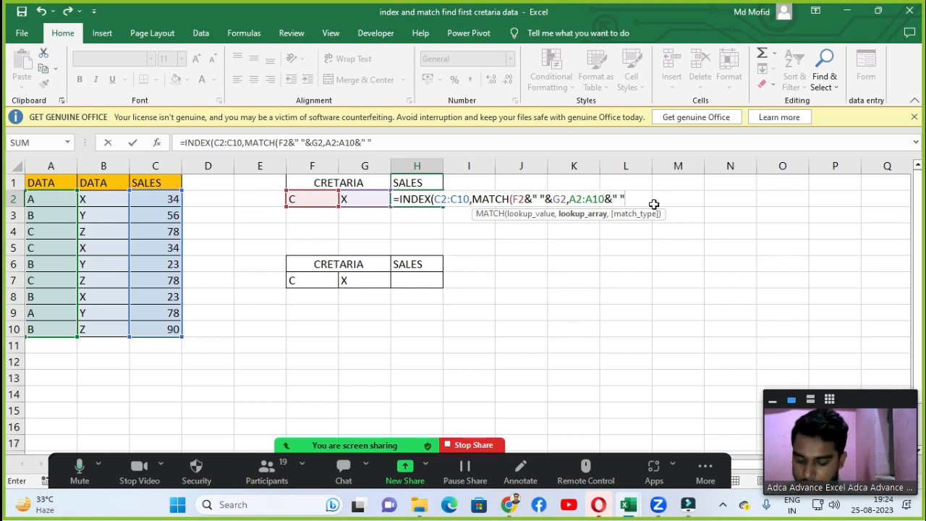
pyautogui.write('&')
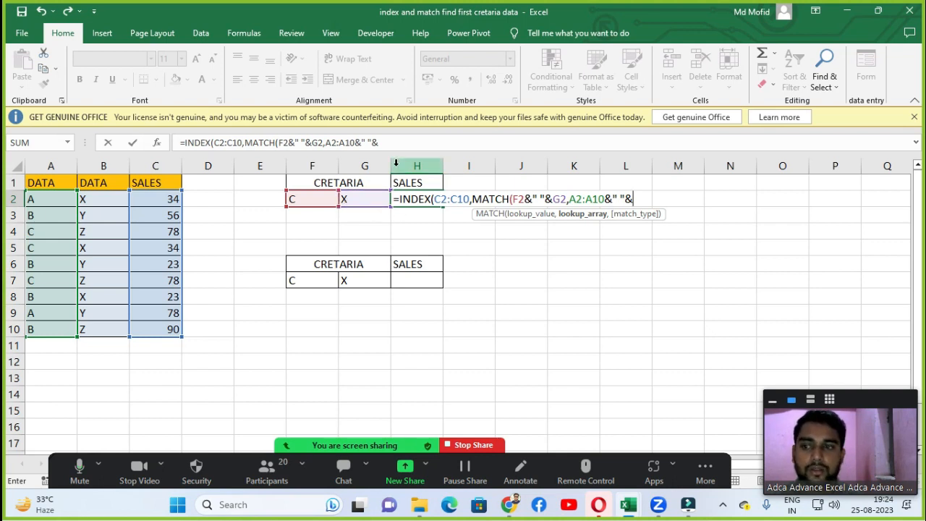
pyautogui.click(96, 202)
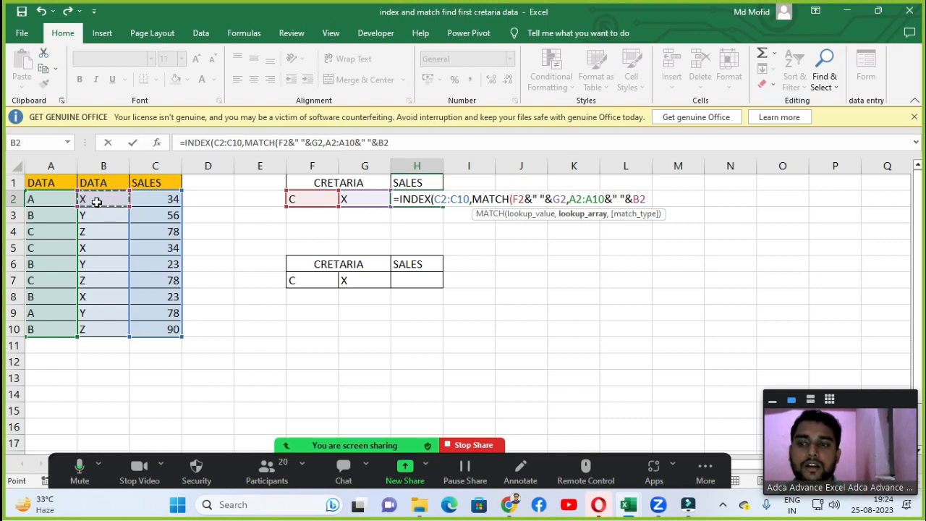
pyautogui.hotkey('ctrl', 'shift', 'Down')
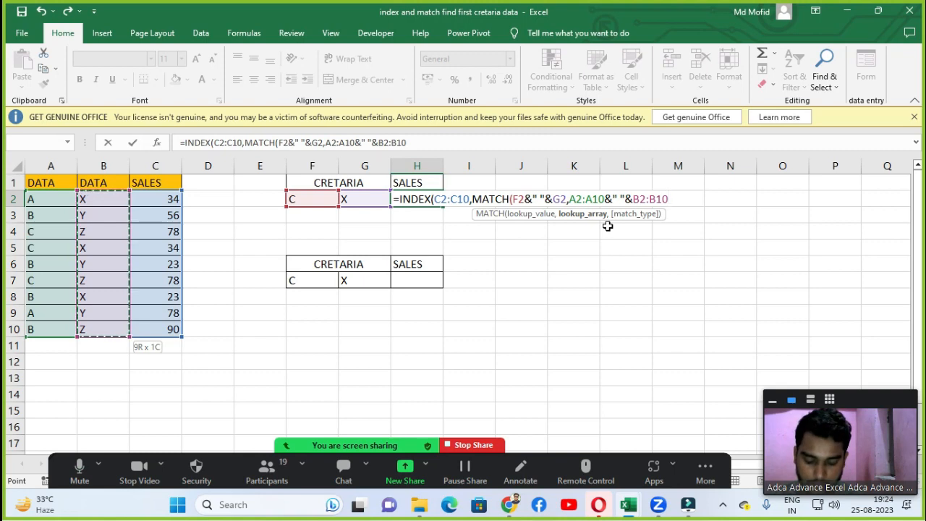
# Step: Set the MATCH type to 0 for an exact match, close both functions and enter H2's formula as an array formula
pyautogui.write(',')
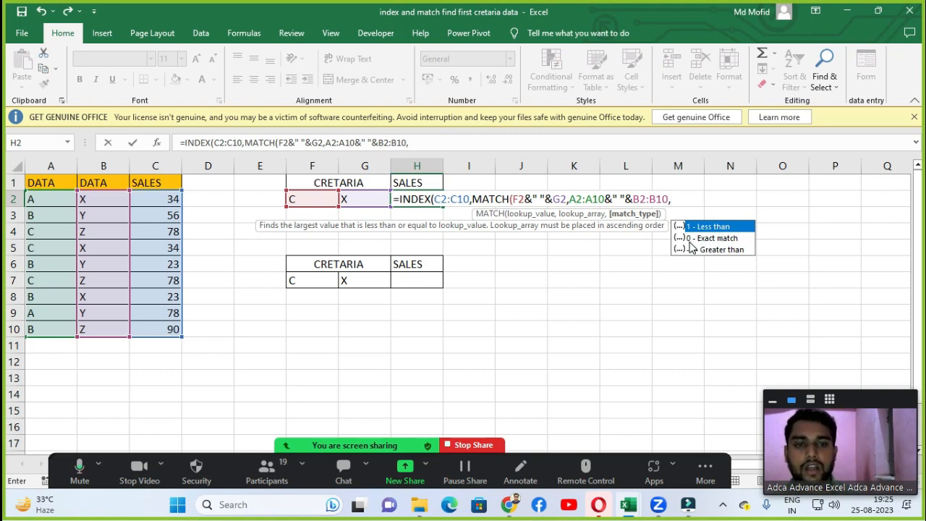
pyautogui.write('0')
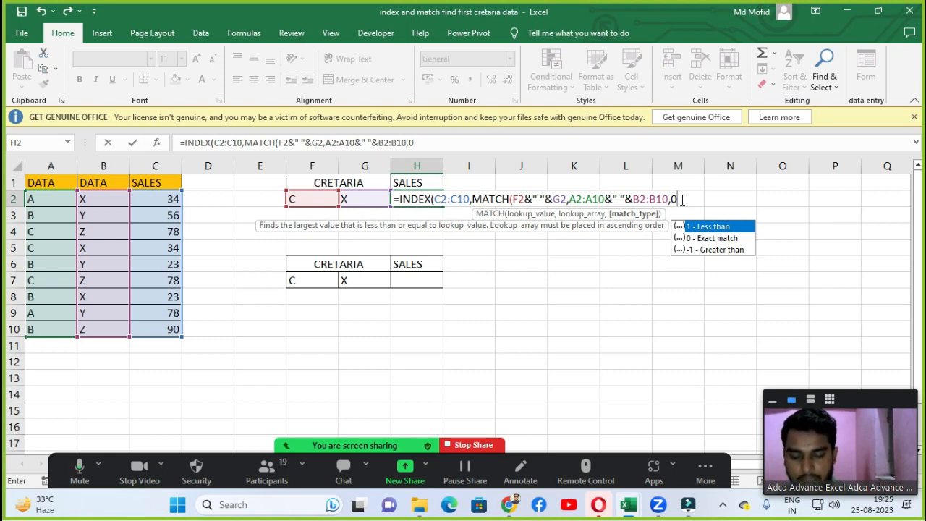
pyautogui.write('))')
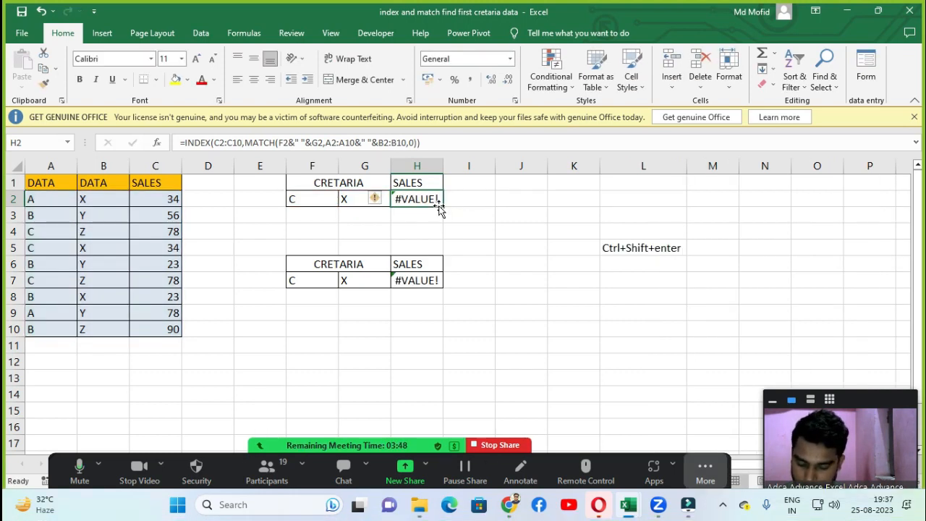
pyautogui.press('F2')
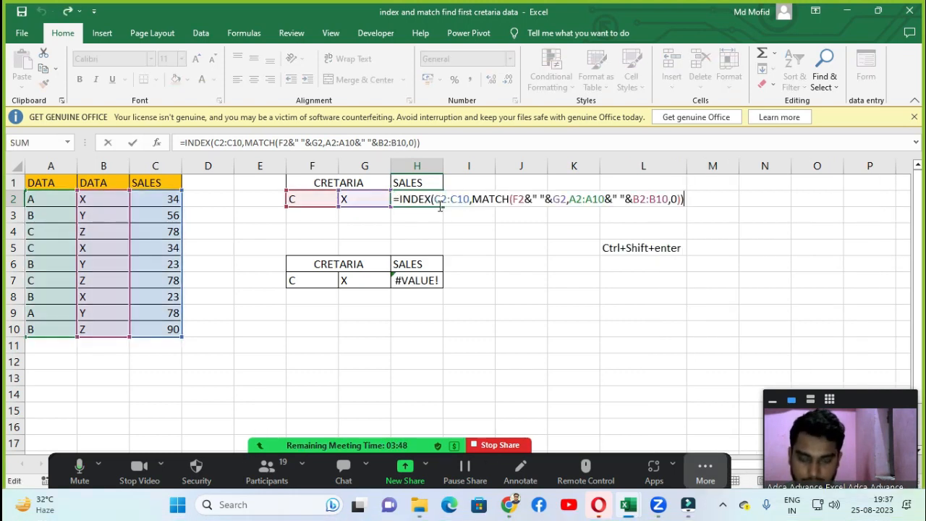
pyautogui.hotkey('ctrl', 'shift', 'Return')
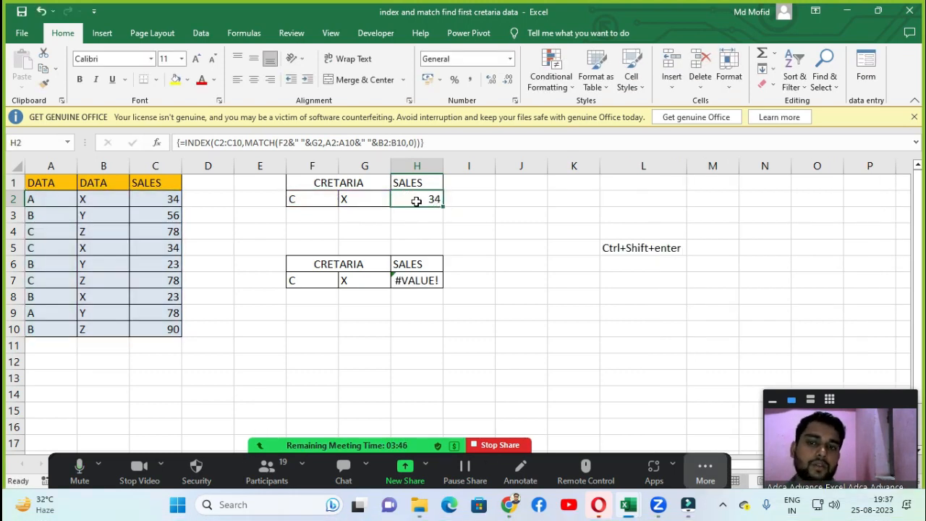
# Step: Check the array formula and its returned sales value in cell H2
pyautogui.click(441, 230)
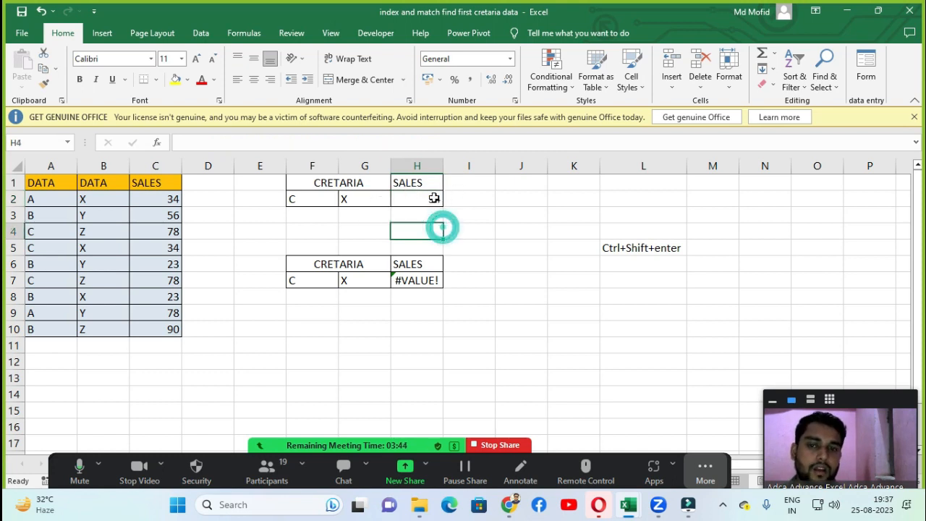
pyautogui.click(434, 195)
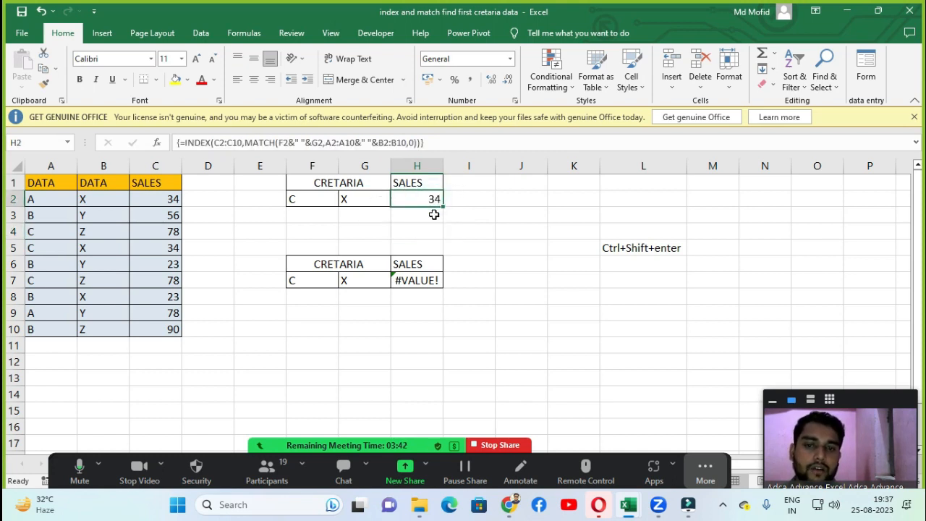
pyautogui.click(434, 214)
pyautogui.click(436, 196)
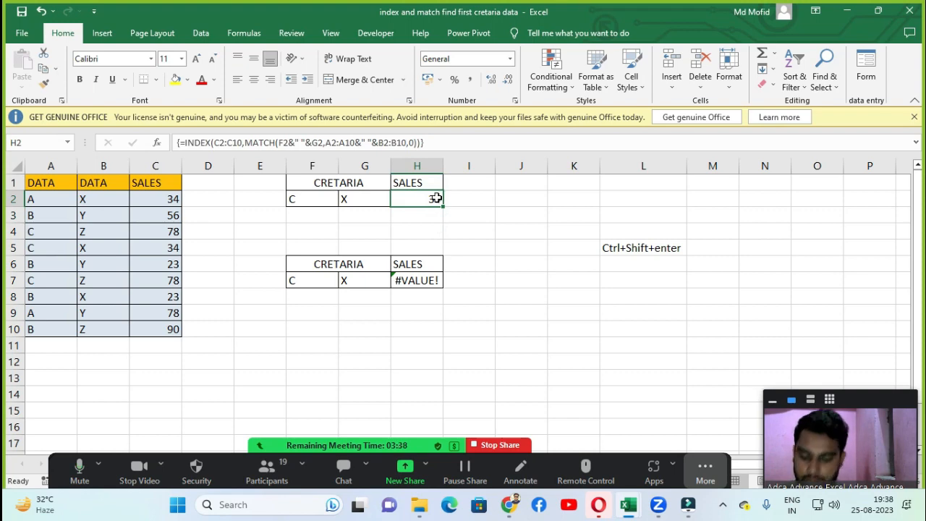
# Step: Reopen H2's formula and make the INDEX sales range absolute as $C$2:$C$10
pyautogui.doubleClick(436, 197)
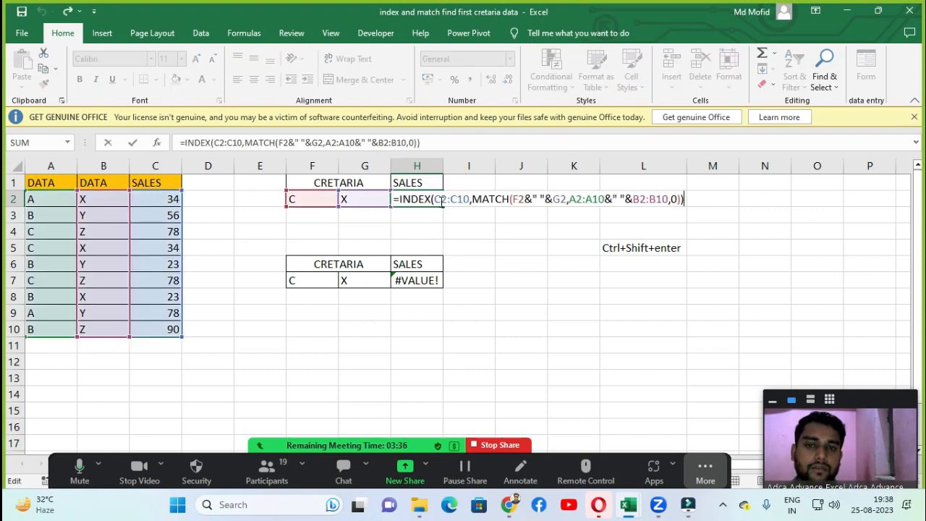
pyautogui.click(437, 200)
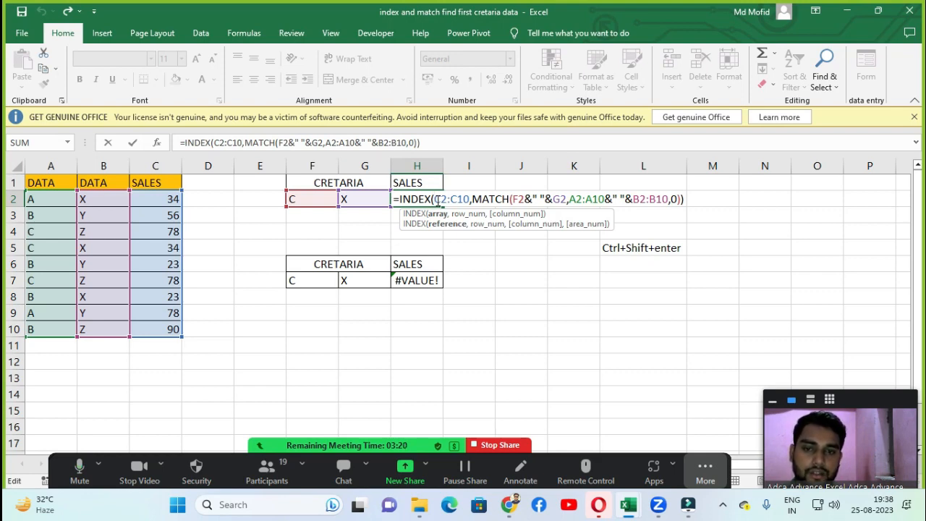
pyautogui.hotkey('shift', 'Right')
pyautogui.hotkey('shift', 'Right')
pyautogui.hotkey('shift', 'Right')
pyautogui.hotkey('shift', 'Right')
pyautogui.hotkey('shift', 'Right')
pyautogui.hotkey('shift', 'Right')
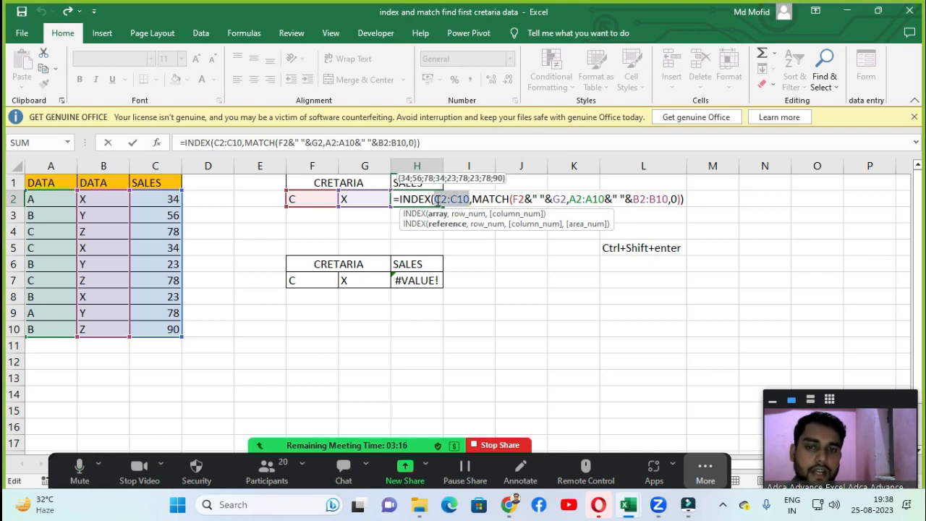
pyautogui.press('F4')
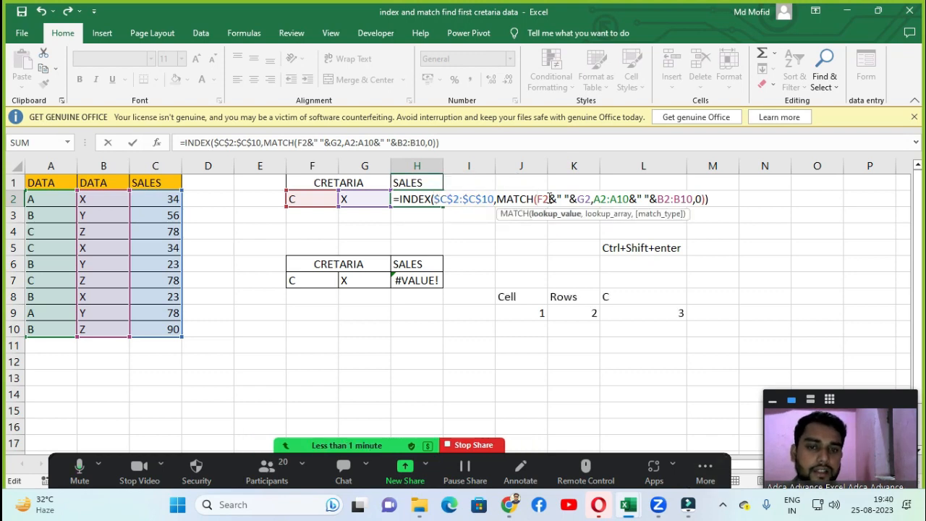
# Step: Make both references in the MATCH lookup value absolute, giving $F$2&" "&$G$2
pyautogui.hotkey('shift', 'Right')
pyautogui.hotkey('shift', 'Right')
pyautogui.hotkey('shift', 'Right')
pyautogui.hotkey('shift', 'Right')
pyautogui.hotkey('shift', 'Right')
pyautogui.hotkey('shift', 'Right')
pyautogui.hotkey('shift', 'Right')
pyautogui.hotkey('shift', 'Right')
pyautogui.hotkey('shift', 'Right')
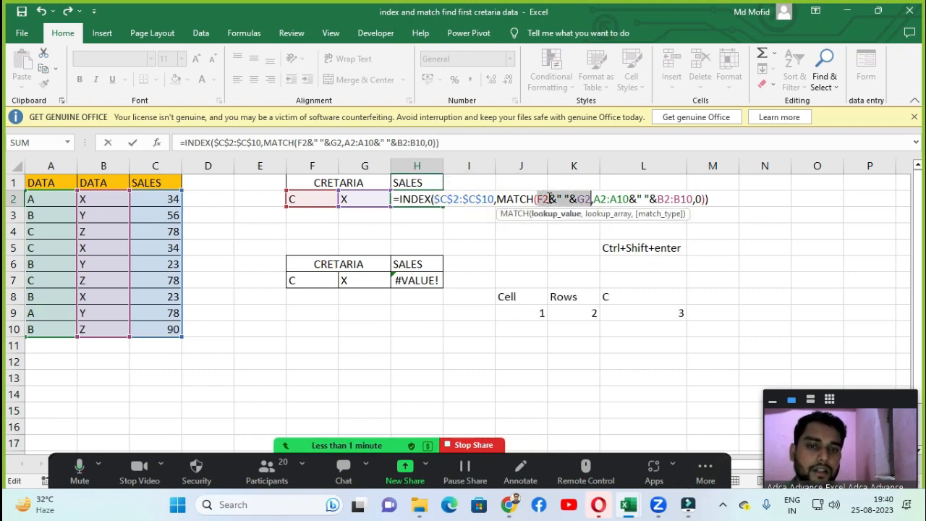
pyautogui.press('F4')
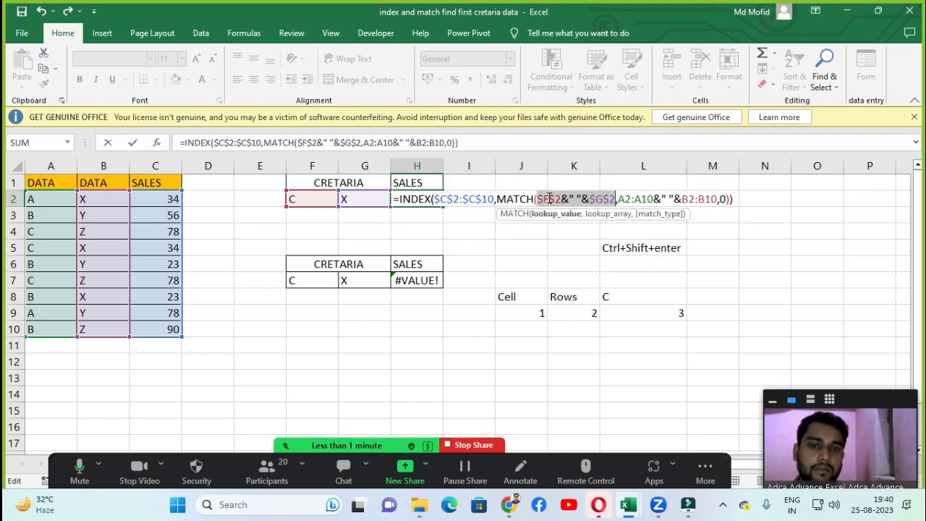
# Step: Make the MATCH lookup array absolute as $A$2:$A$10&" "&$B$2:$B$10 and enter H2 as an array formula
pyautogui.press('Right')
pyautogui.press('Right')
pyautogui.press('Right')
pyautogui.press('Right')
pyautogui.press('Right')
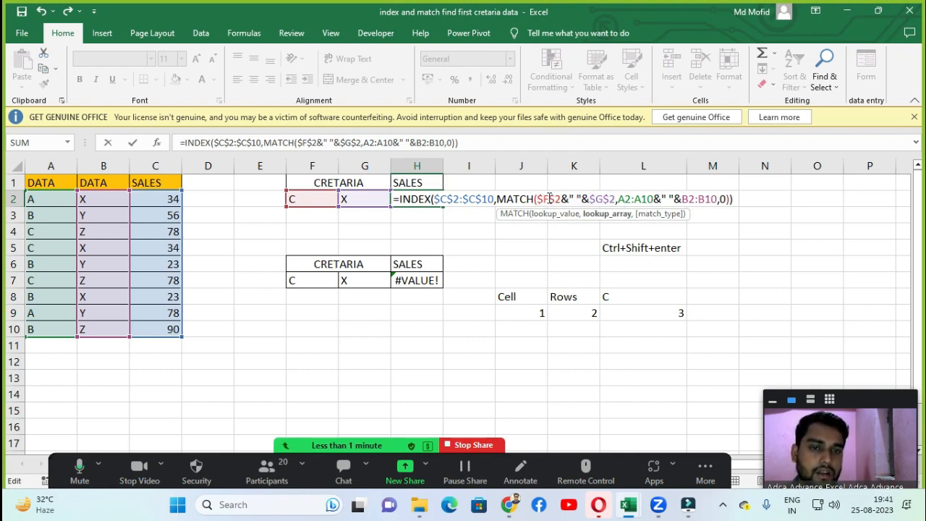
pyautogui.press('Left')
pyautogui.press('Left')
pyautogui.press('Left')
pyautogui.press('Left')
pyautogui.press('Left')
pyautogui.press('Left')
pyautogui.hotkey('shift', 'Right')
pyautogui.hotkey('shift', 'Right')
pyautogui.hotkey('shift', 'Right')
pyautogui.hotkey('shift', 'Right')
pyautogui.hotkey('shift', 'Right')
pyautogui.hotkey('shift', 'Right')
pyautogui.hotkey('shift', 'Right')
pyautogui.hotkey('shift', 'Right')
pyautogui.hotkey('shift', 'Right')
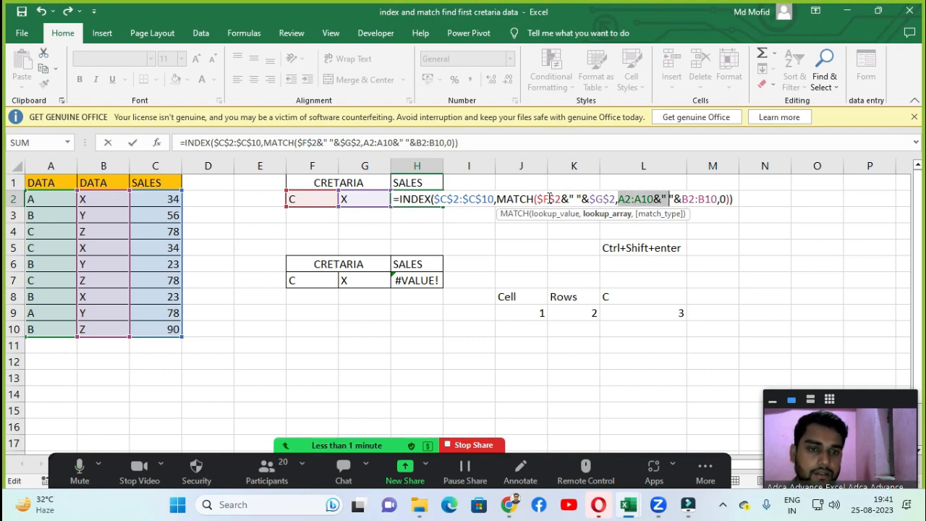
pyautogui.hotkey('shift', 'Right')
pyautogui.hotkey('shift', 'Right')
pyautogui.hotkey('shift', 'Right')
pyautogui.hotkey('shift', 'Right')
pyautogui.hotkey('shift', 'Right')
pyautogui.hotkey('shift', 'Right')
pyautogui.hotkey('shift', 'Right')
pyautogui.hotkey('shift', 'Right')
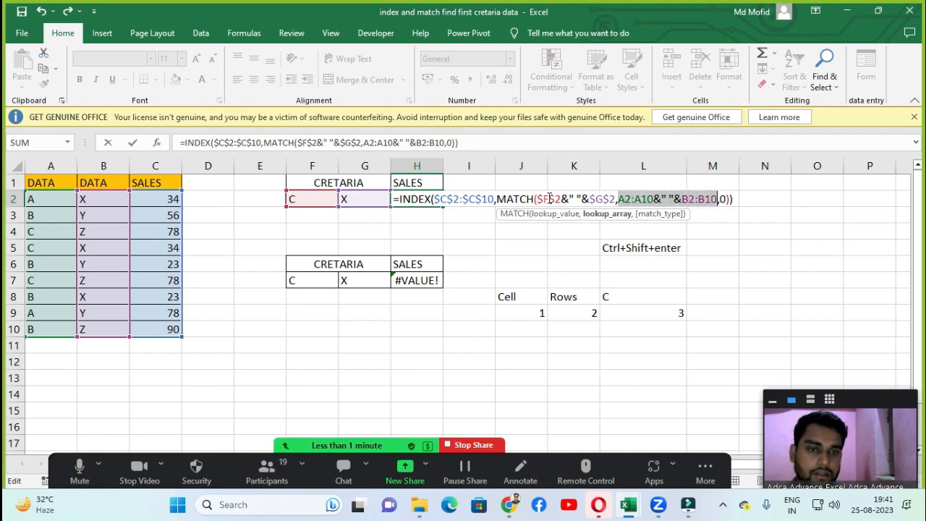
pyautogui.press('F4')
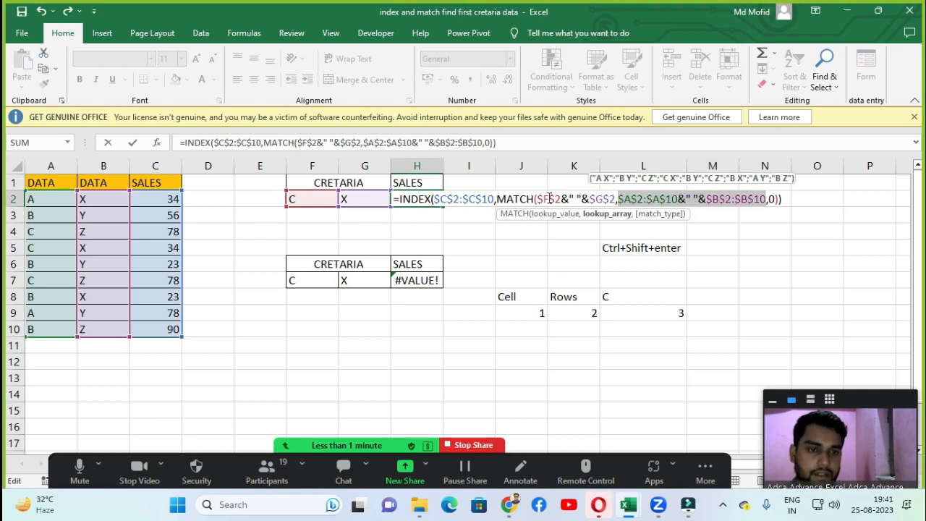
pyautogui.hotkey('ctrl', 'shift', 'Return')
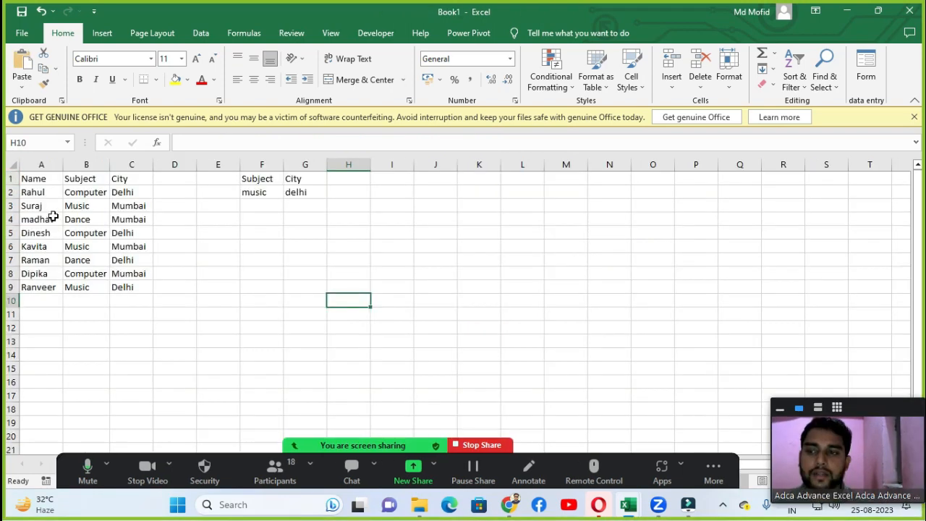
# Step: Clear the city criterion in cell G2 of the Name, Subject and City worksheet
pyautogui.click(32, 192)
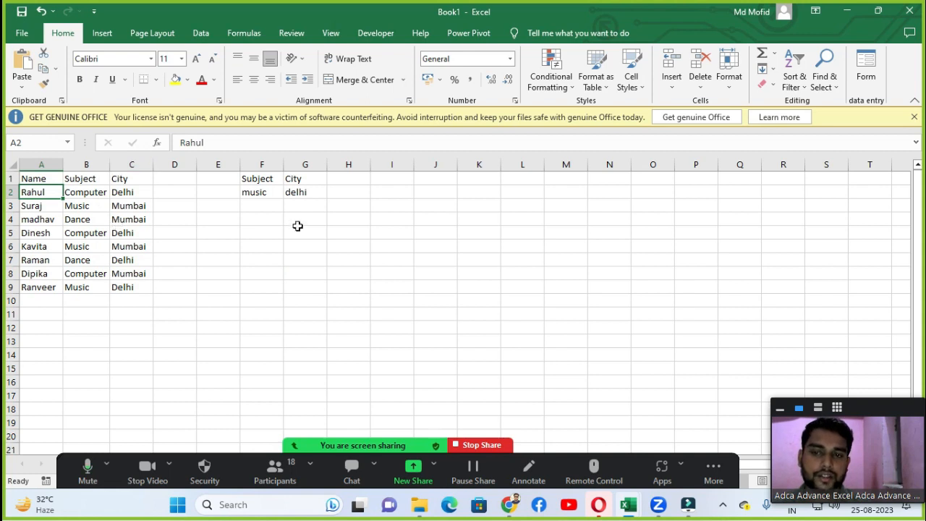
pyautogui.click(330, 217)
pyautogui.click(308, 193)
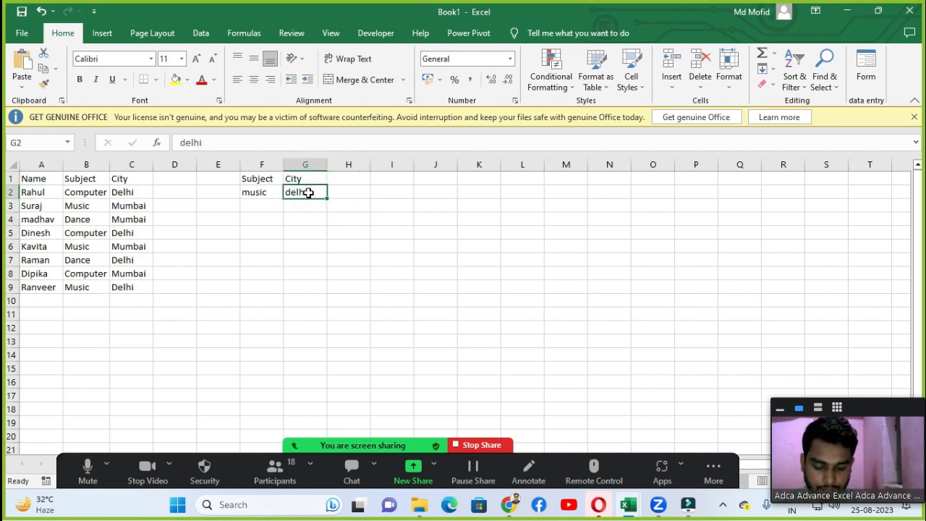
pyautogui.press('Delete')
pyautogui.click(299, 205)
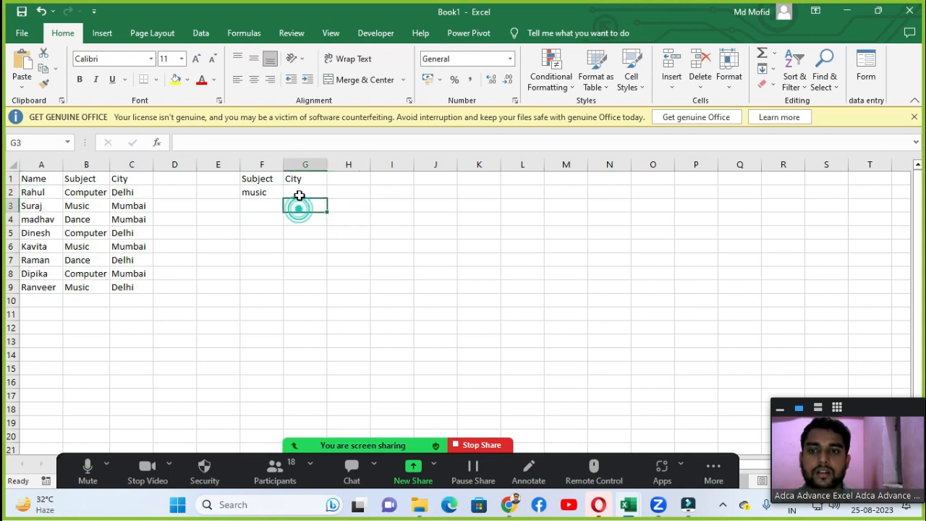
pyautogui.click(302, 190)
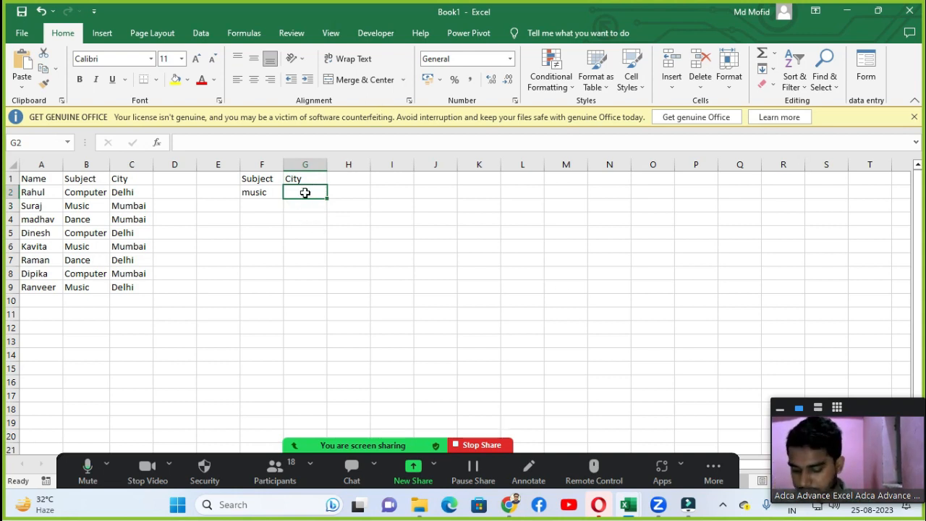
pyautogui.write('dELHI')
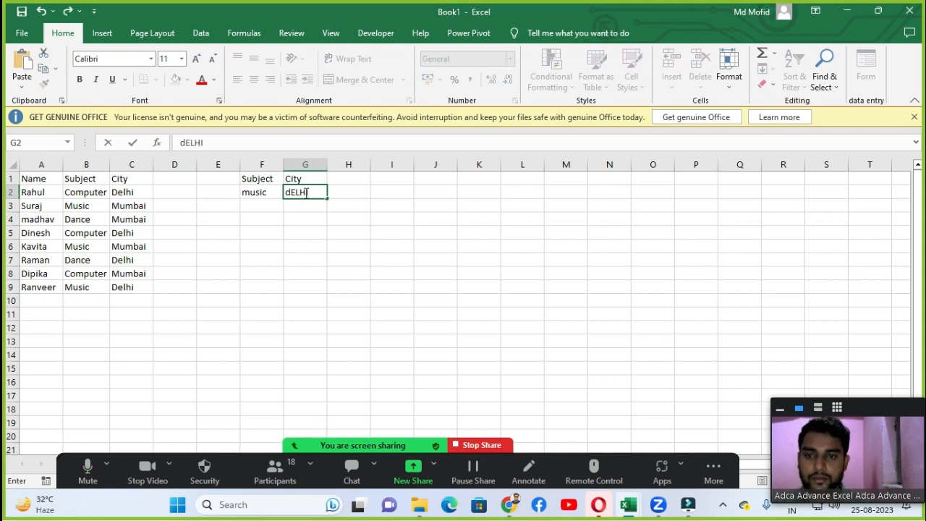
pyautogui.press('Escape')
pyautogui.write('deLHI')
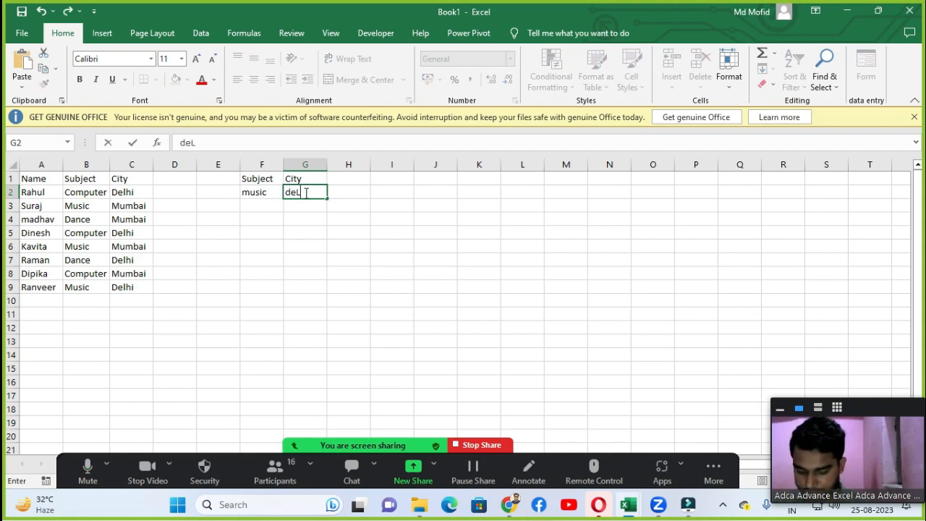
pyautogui.press('BackSpace')
pyautogui.press('BackSpace')
pyautogui.press('BackSpace')
pyautogui.press('BackSpace')
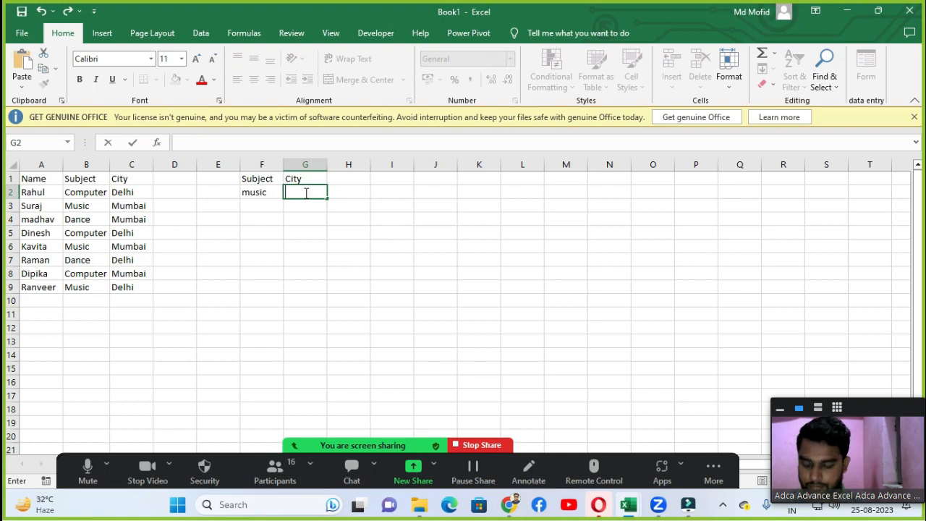
# Step: Enter Delhi as the city criterion in cell G2
pyautogui.write('Delhi')
pyautogui.press('Return')
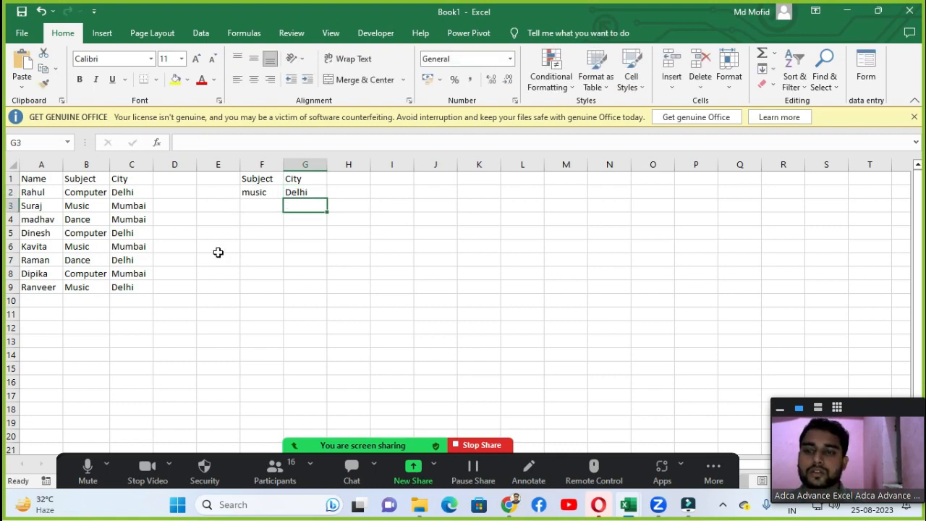
pyautogui.keyDown('ctrl'); pyautogui.scroll(2, 217, 253); pyautogui.keyUp('ctrl')
pyautogui.keyDown('ctrl'); pyautogui.scroll(3, 218, 253); pyautogui.keyUp('ctrl')
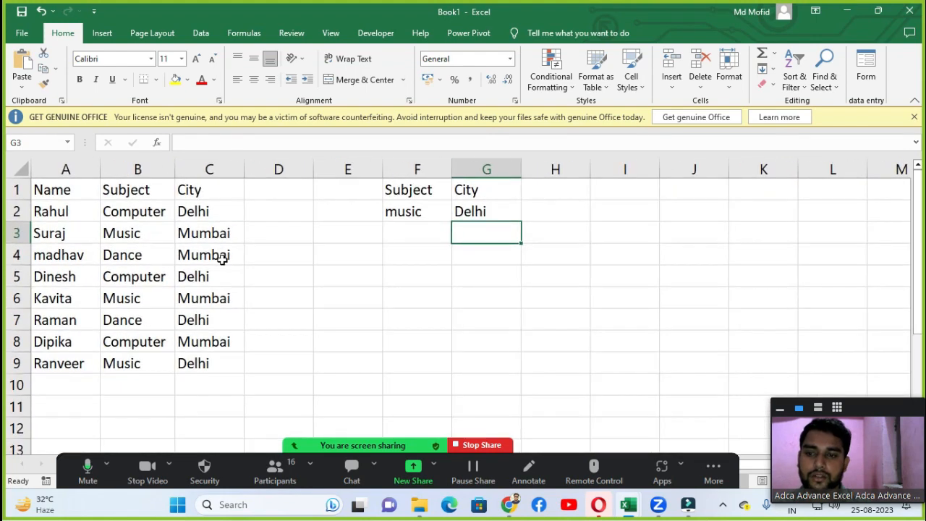
# Step: Widen the Subject column (column B) of the data table slightly
pyautogui.click(124, 251)
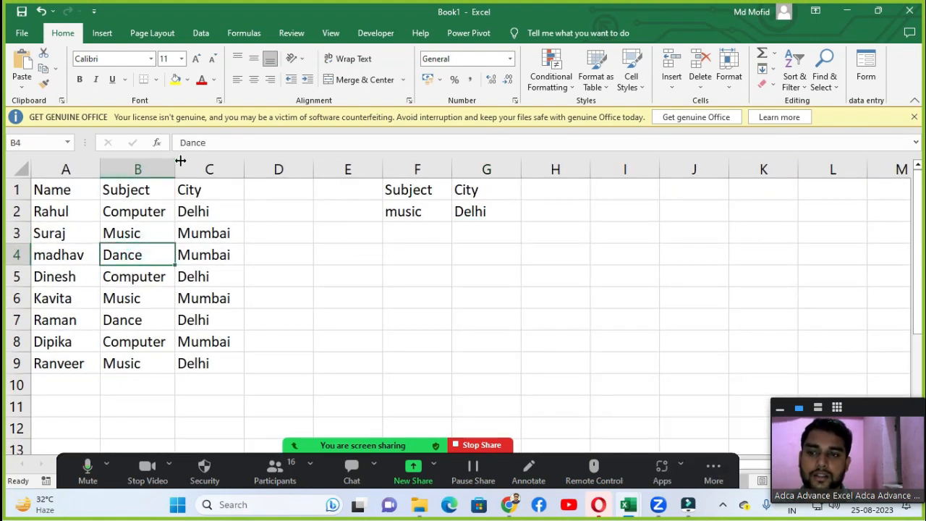
pyautogui.moveTo(178, 164); pyautogui.dragTo(192, 165)
pyautogui.click(207, 211)
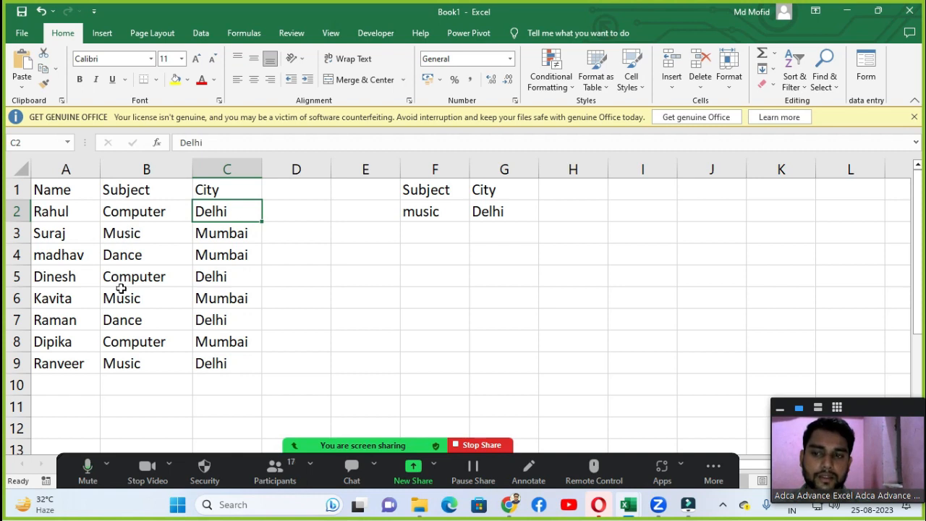
# Step: Review the Delhi entries in the City column and the Subject and City criteria in F1:G2
pyautogui.click(212, 366)
pyautogui.click(208, 320)
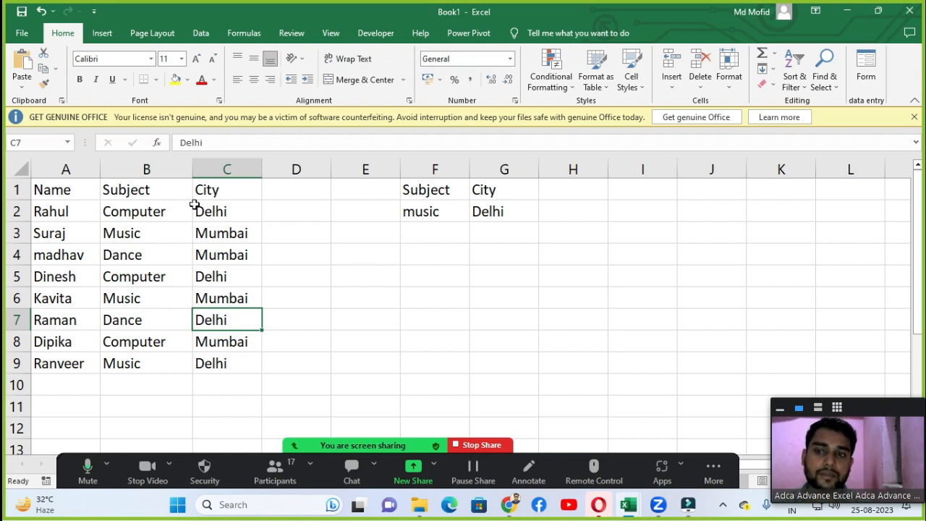
pyautogui.click(443, 191)
pyautogui.click(478, 191)
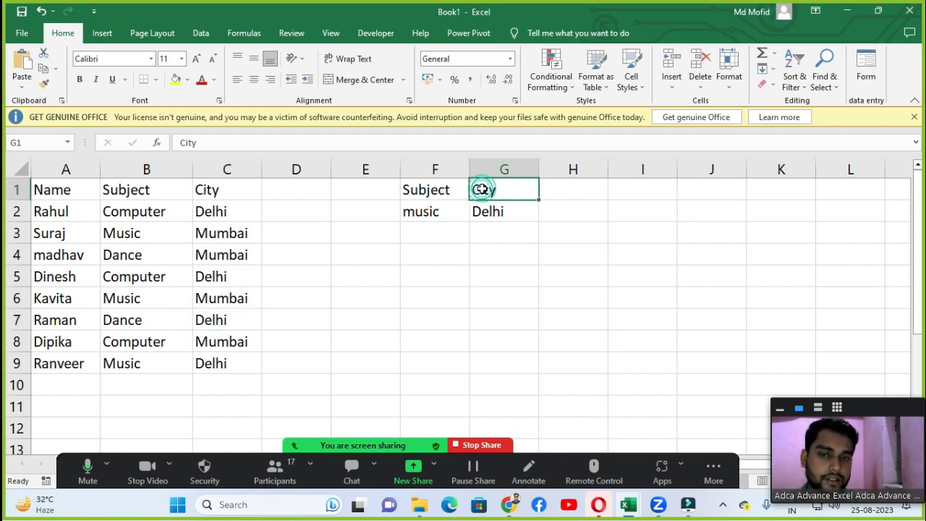
pyautogui.click(418, 216)
pyautogui.click(505, 211)
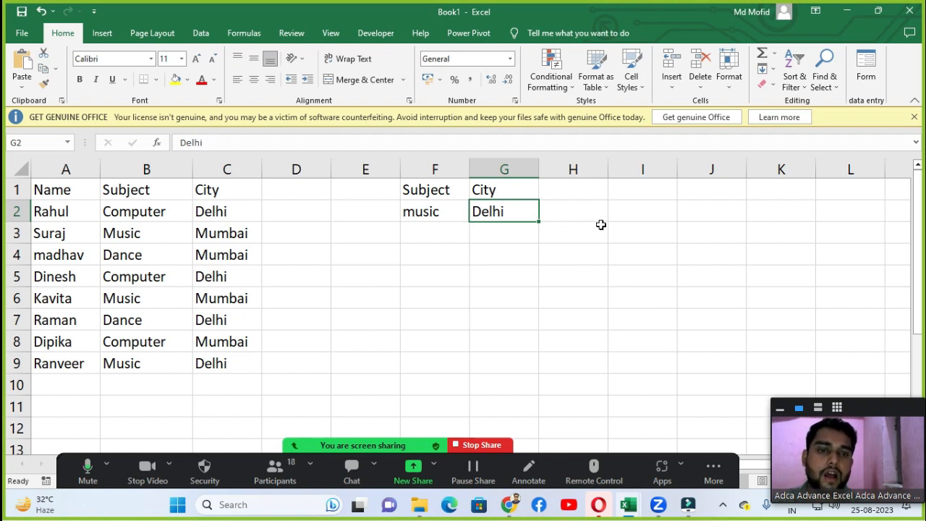
pyautogui.click(634, 191)
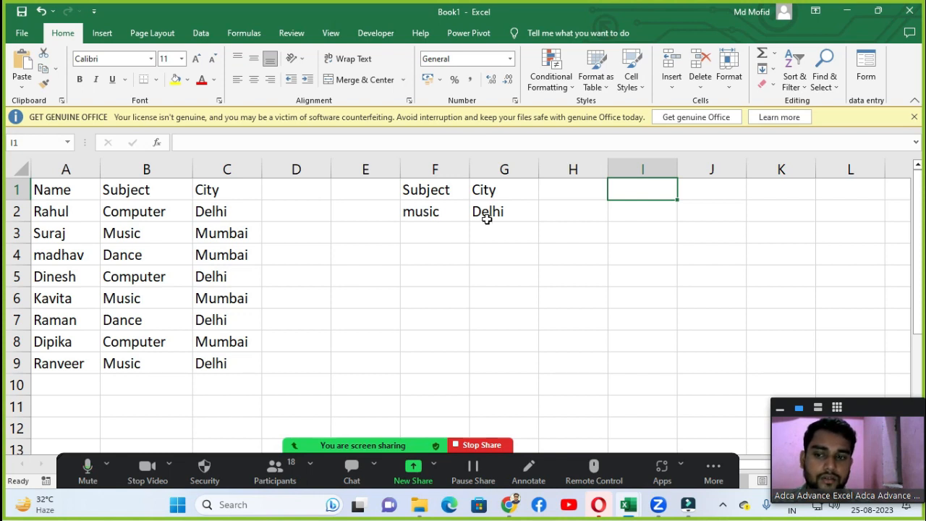
# Step: Change the subject criterion in cell F2 to Music with a capital M
pyautogui.doubleClick(427, 217)
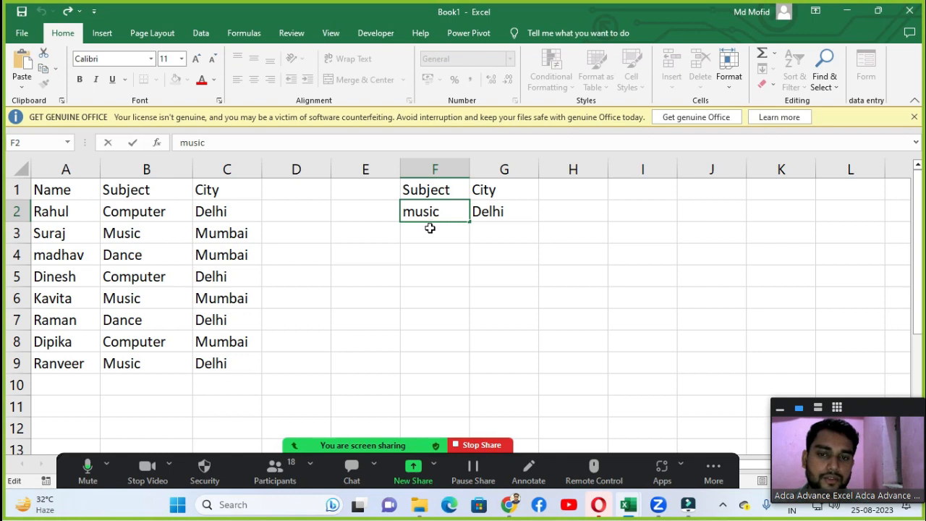
pyautogui.click(430, 228)
pyautogui.click(434, 210)
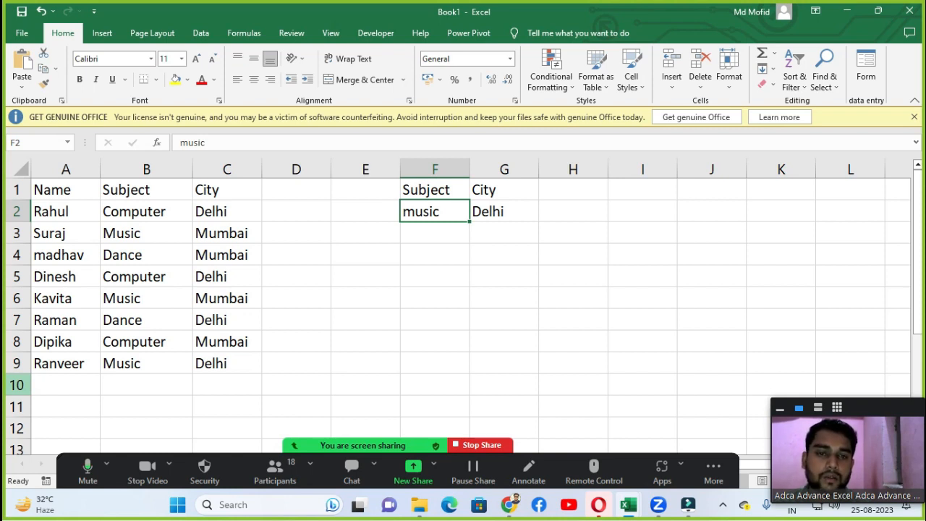
pyautogui.click(648, 186)
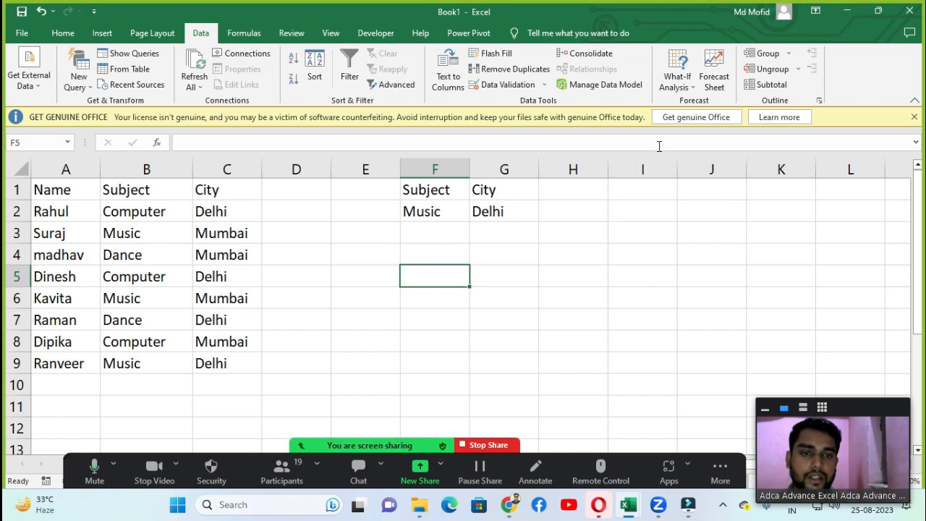
pyautogui.click(651, 211)
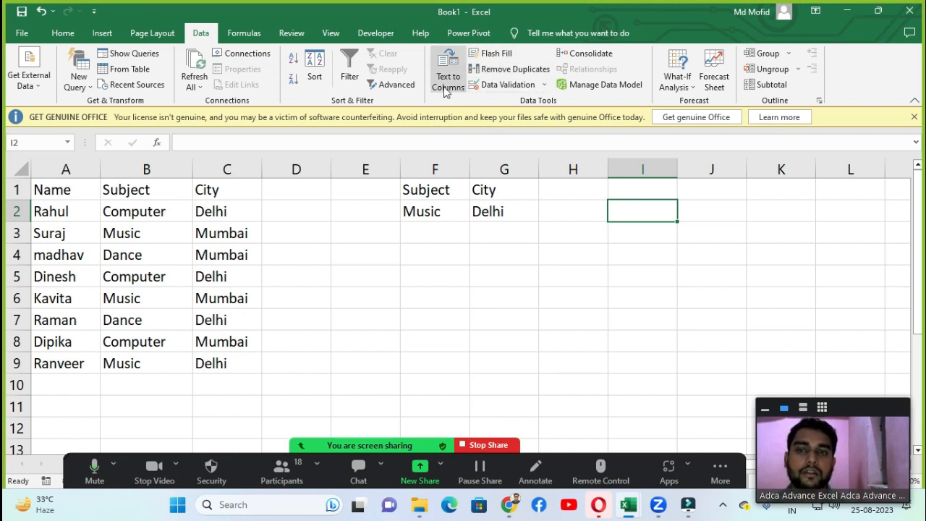
pyautogui.click(406, 86)
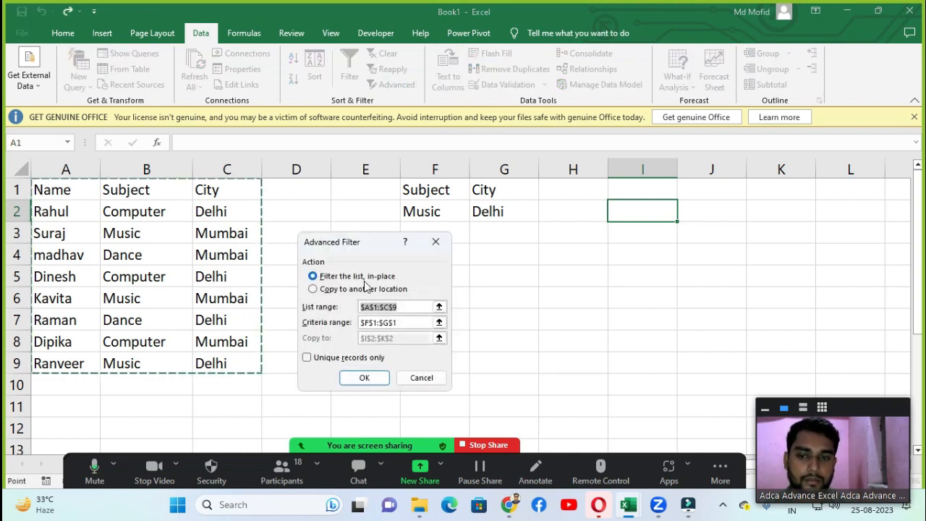
pyautogui.press('BackSpace')
pyautogui.click(411, 322)
pyautogui.press('BackSpace')
pyautogui.press('BackSpace')
pyautogui.press('BackSpace')
pyautogui.press('BackSpace')
pyautogui.press('BackSpace')
pyautogui.press('BackSpace')
pyautogui.press('BackSpace')
pyautogui.press('BackSpace')
pyautogui.press('BackSpace')
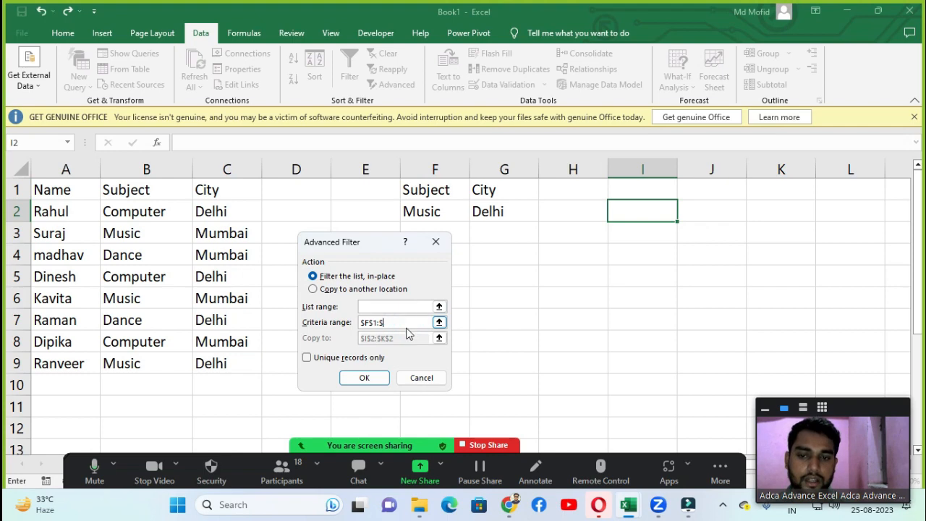
pyautogui.click(330, 288)
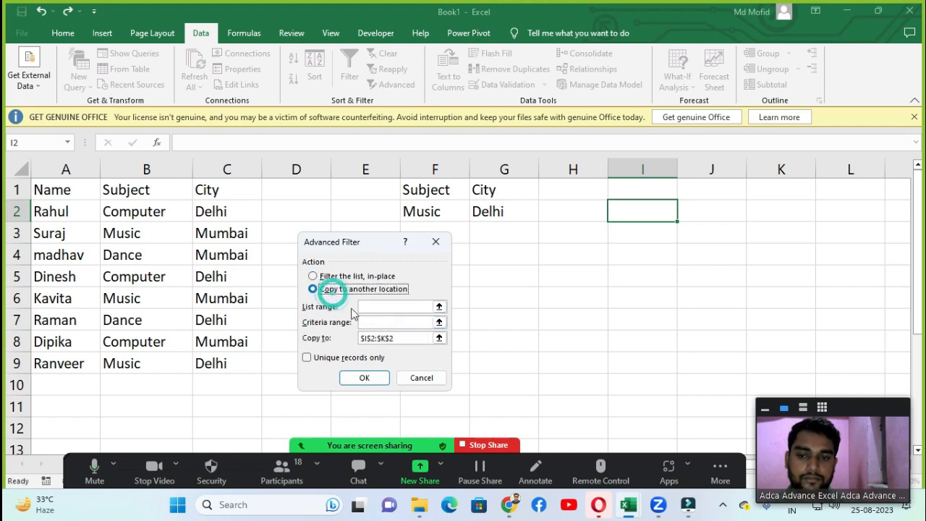
pyautogui.click(405, 338)
pyautogui.press('BackSpace')
pyautogui.press('BackSpace')
pyautogui.press('BackSpace')
pyautogui.press('BackSpace')
pyautogui.press('BackSpace')
pyautogui.press('BackSpace')
pyautogui.press('BackSpace')
pyautogui.press('BackSpace')
pyautogui.click(317, 276)
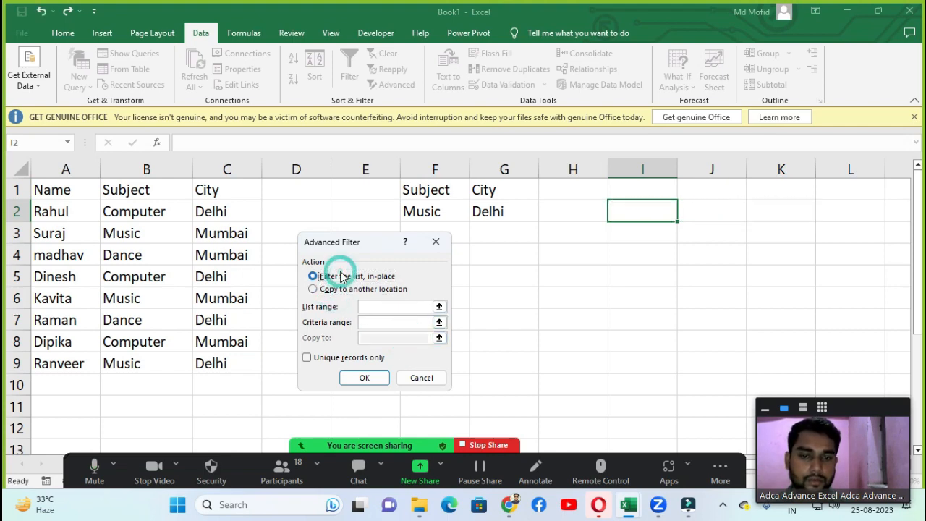
pyautogui.press('Escape')
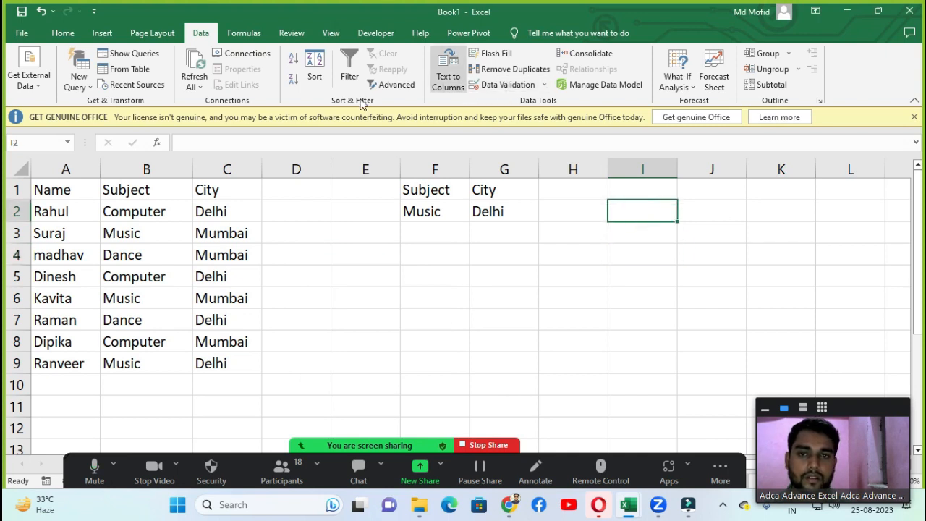
# Step: Start an Advanced Filter that copies to another location, with the list range set to A1:C9
pyautogui.click(385, 86)
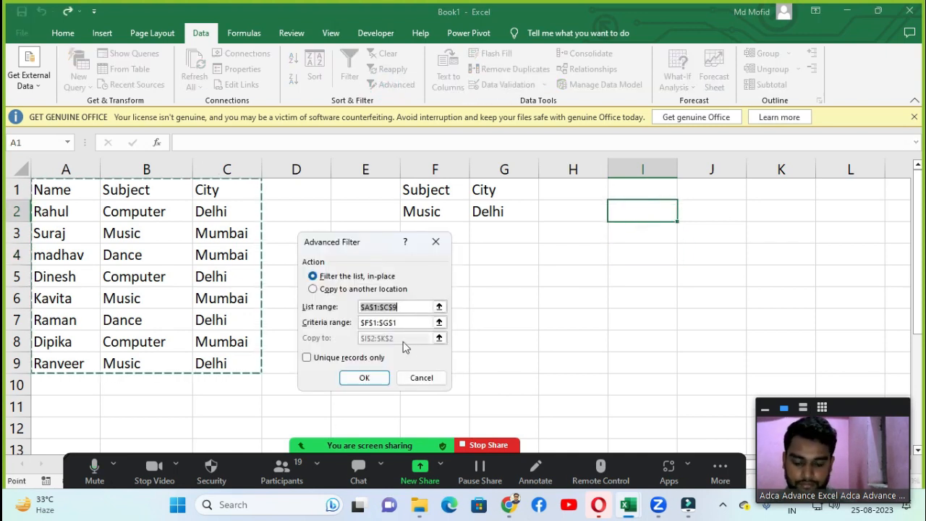
pyautogui.press('BackSpace')
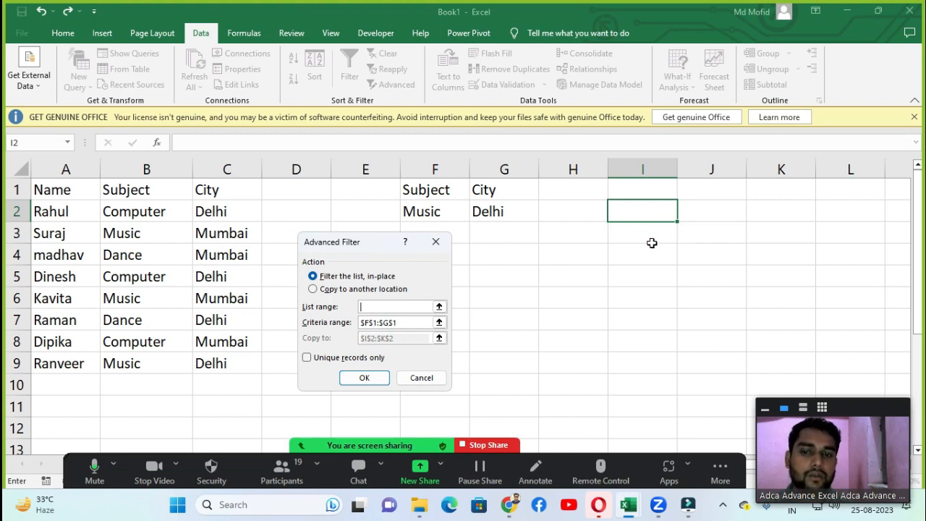
pyautogui.click(315, 289)
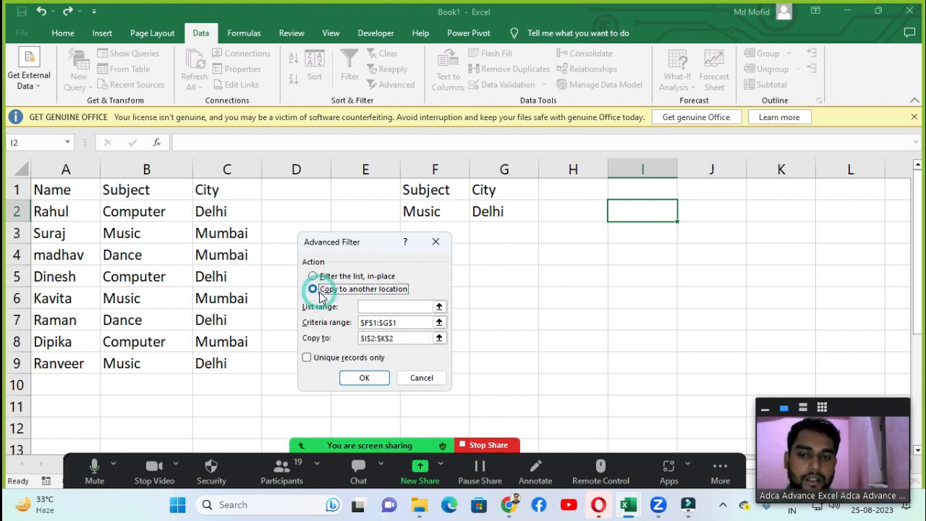
pyautogui.click(362, 307)
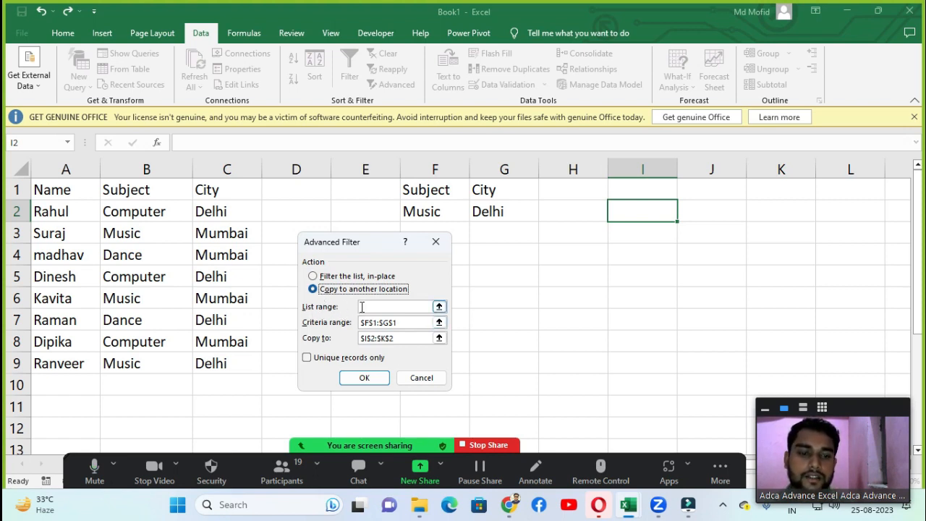
pyautogui.click(74, 191)
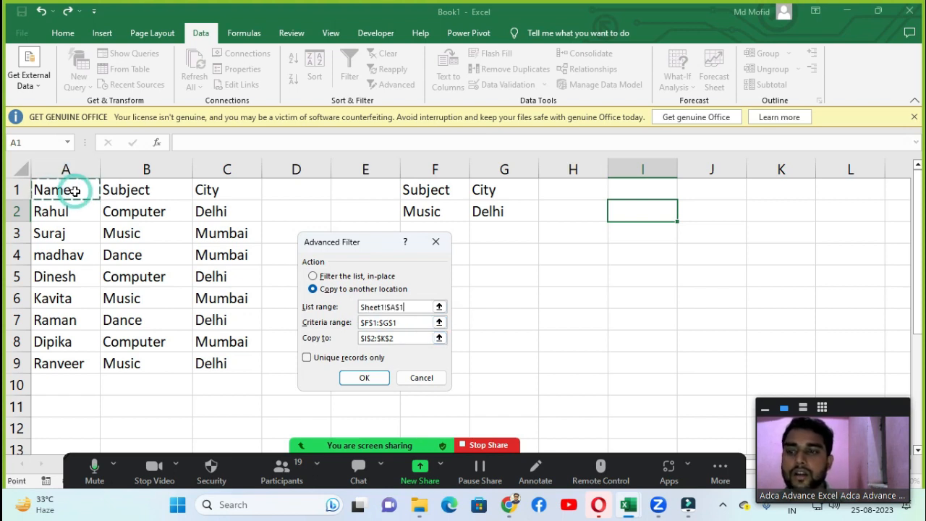
pyautogui.hotkey('ctrl', 'shift', 'Right')
pyautogui.hotkey('ctrl', 'shift', 'Down')
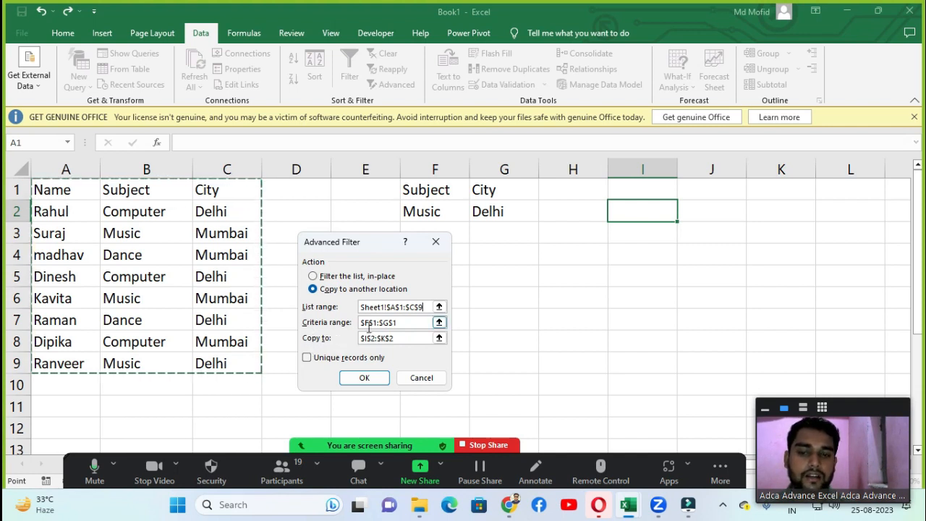
# Step: Set the Advanced Filter's criteria range to F1:G2, covering the Subject and City headings and values
pyautogui.click(400, 324)
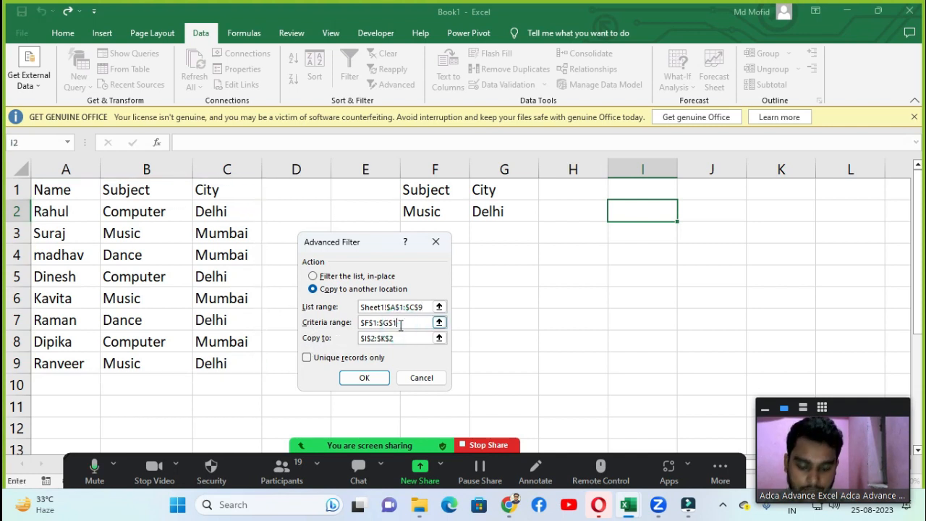
pyautogui.press('BackSpace')
pyautogui.press('BackSpace')
pyautogui.press('BackSpace')
pyautogui.press('BackSpace')
pyautogui.press('BackSpace')
pyautogui.press('BackSpace')
pyautogui.press('BackSpace')
pyautogui.press('BackSpace')
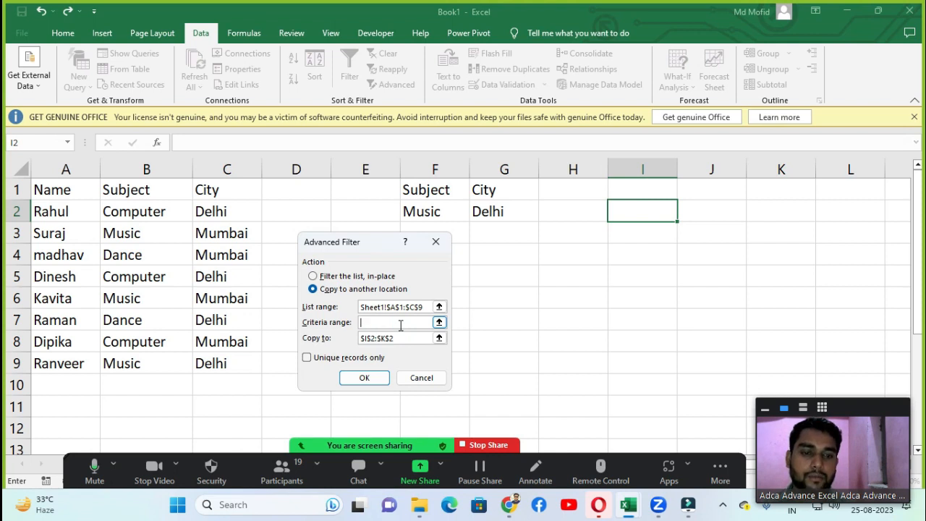
pyautogui.click(435, 193)
pyautogui.hotkey('shift', 'Right')
pyautogui.hotkey('shift', 'Down')
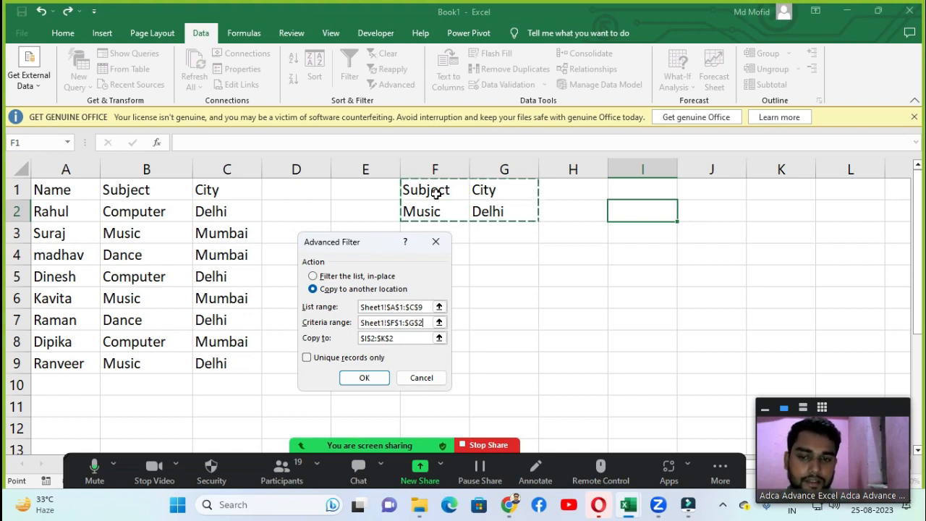
# Step: Set cell I2 as the Advanced Filter's copy destination and run the filter
pyautogui.click(378, 339)
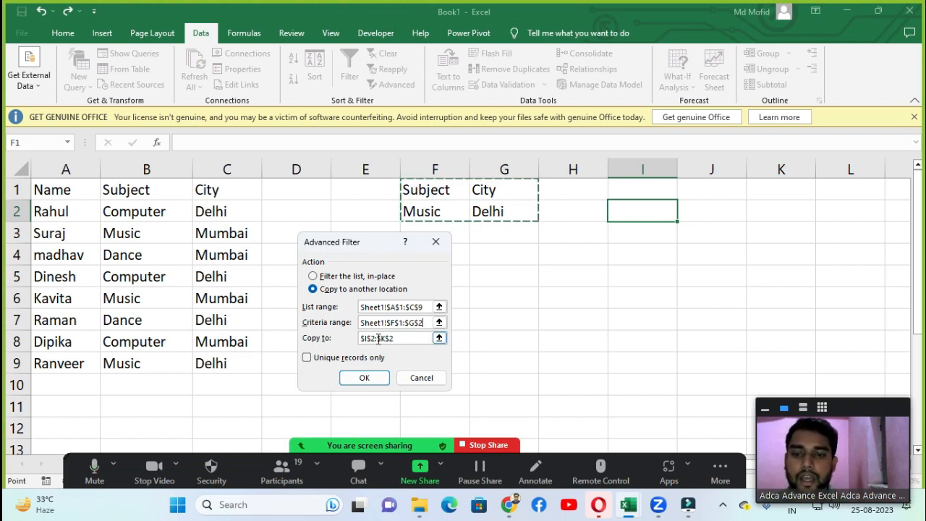
pyautogui.click(413, 342)
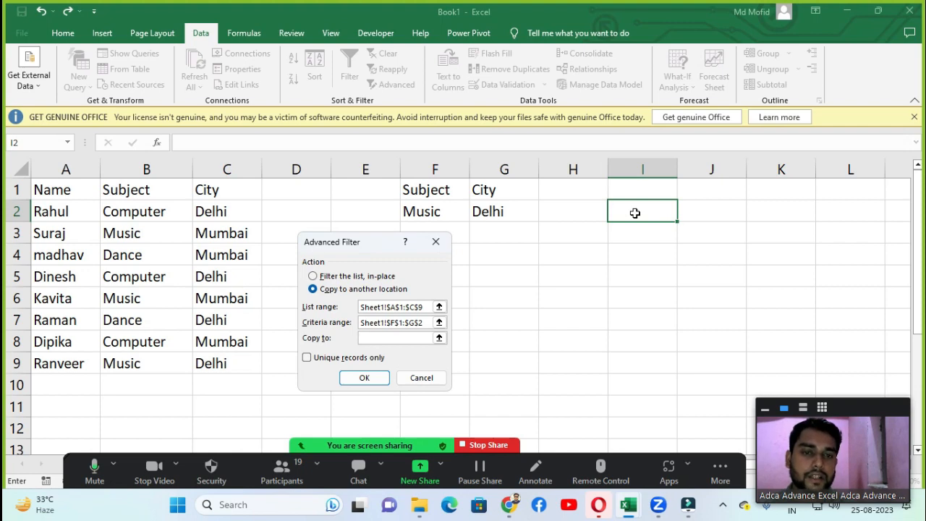
pyautogui.click(634, 213)
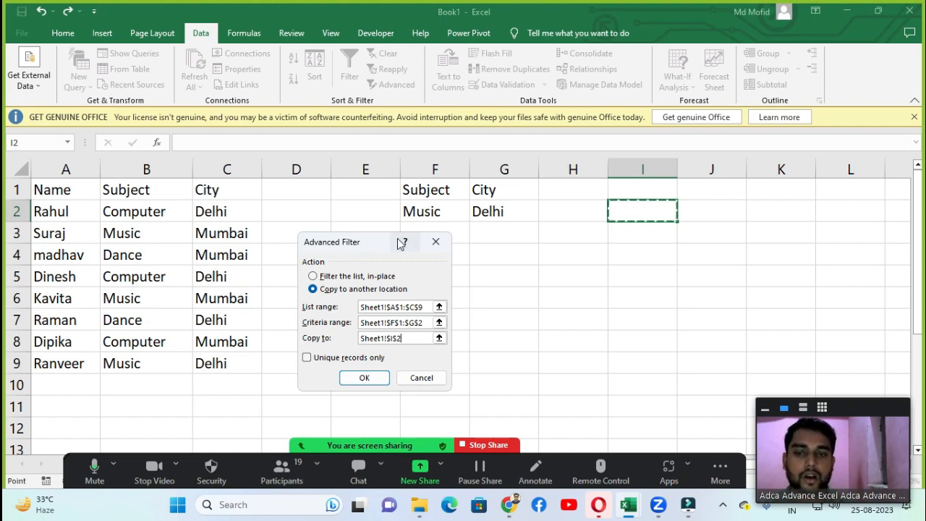
pyautogui.click(369, 382)
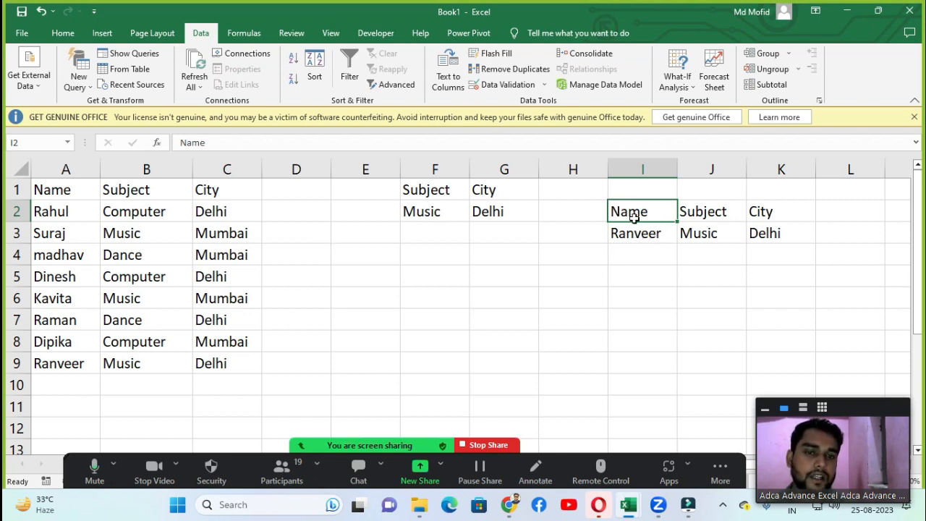
# Step: Compare the extracted record in I3:K3 with row 9 of the source table, checking name, subject and city
pyautogui.click(615, 247)
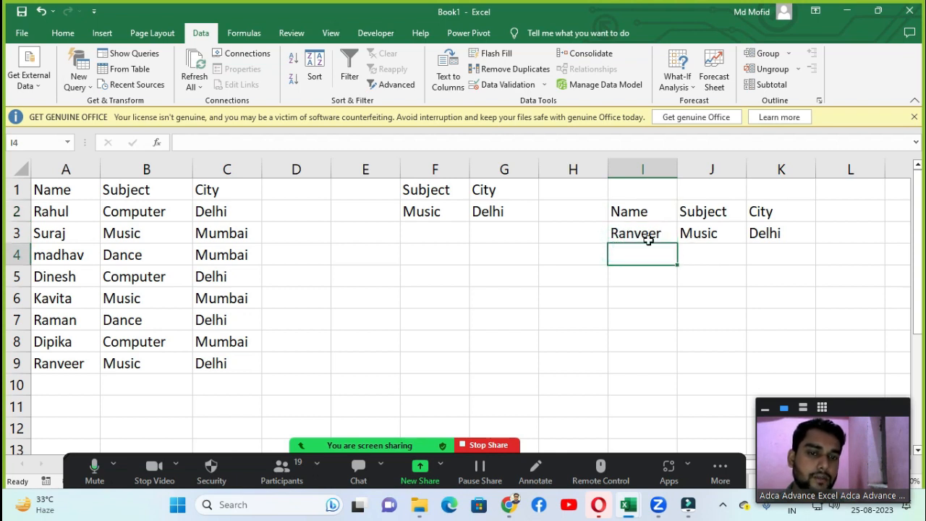
pyautogui.click(648, 239)
pyautogui.click(713, 239)
pyautogui.click(764, 240)
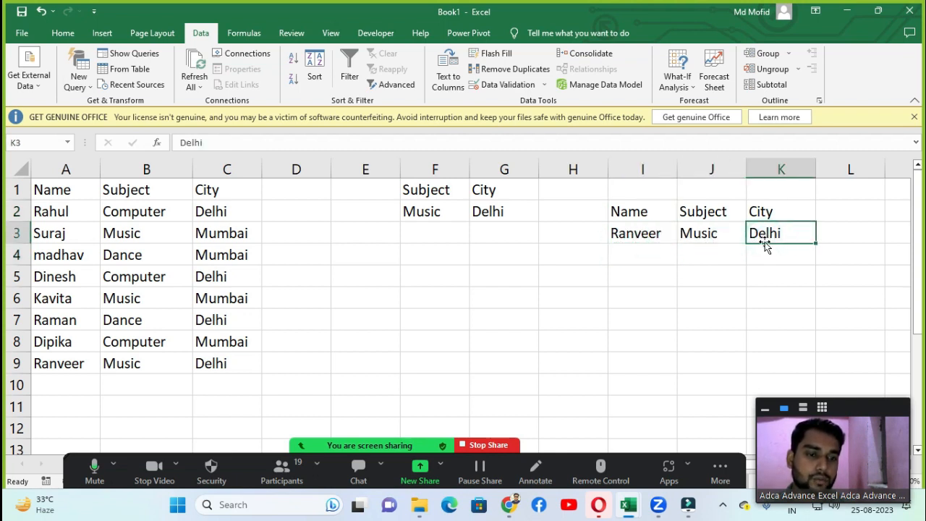
pyautogui.click(52, 367)
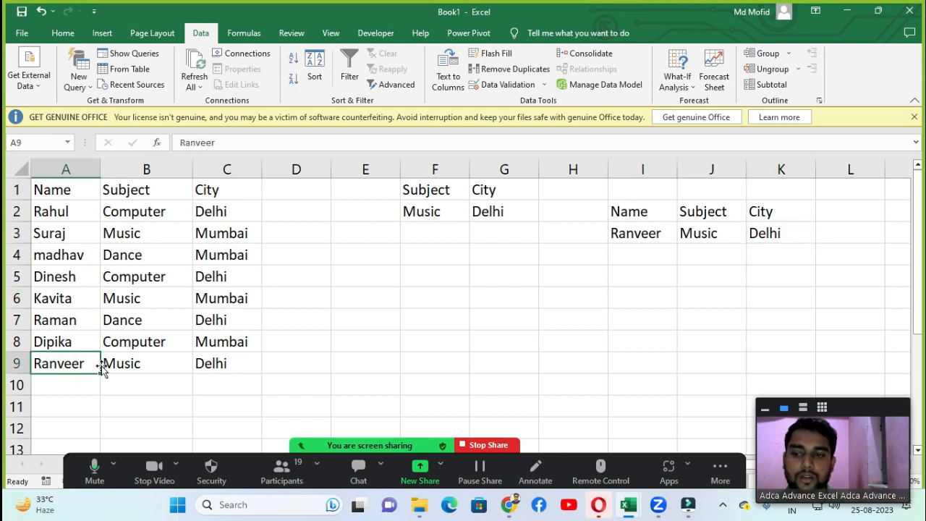
pyautogui.click(129, 366)
pyautogui.click(68, 364)
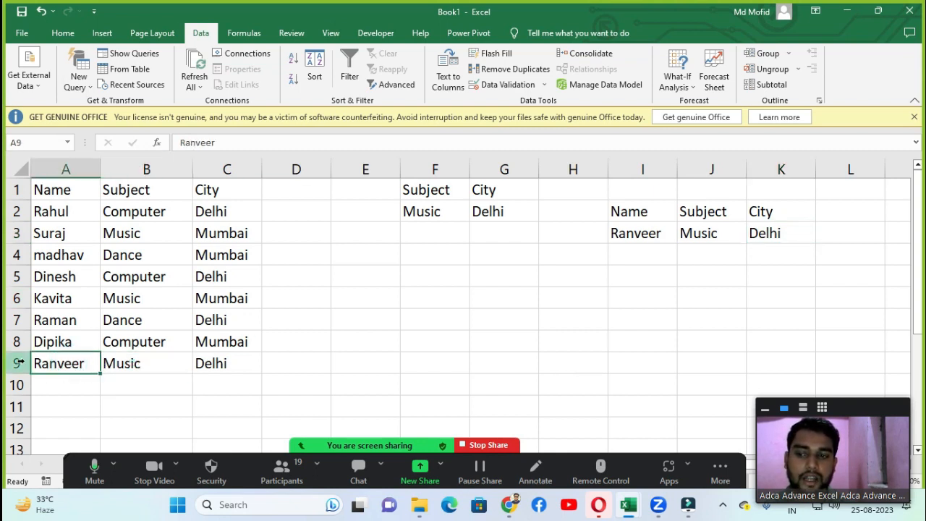
pyautogui.click(129, 365)
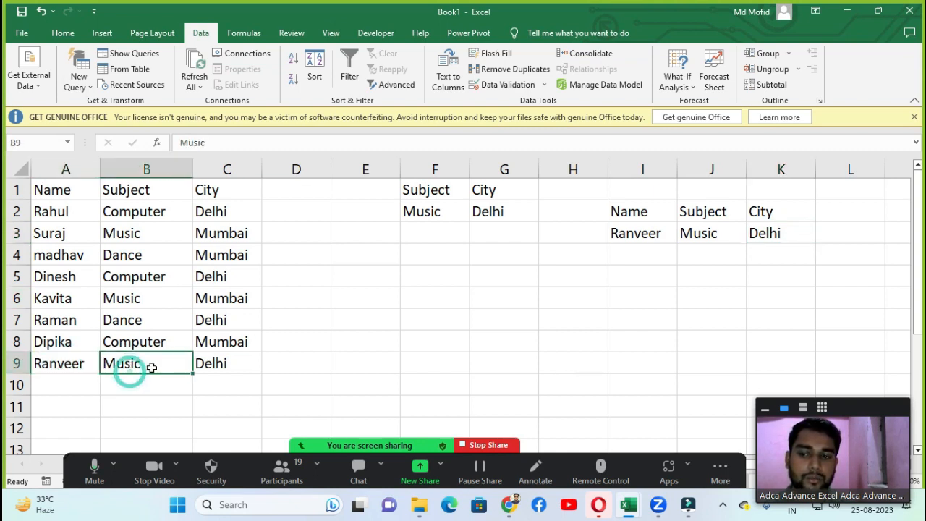
pyautogui.click(200, 364)
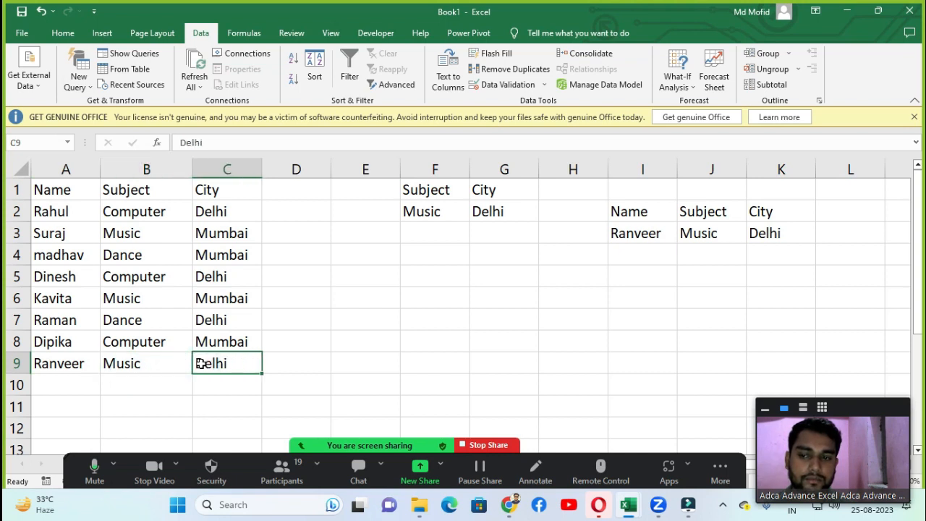
pyautogui.click(118, 365)
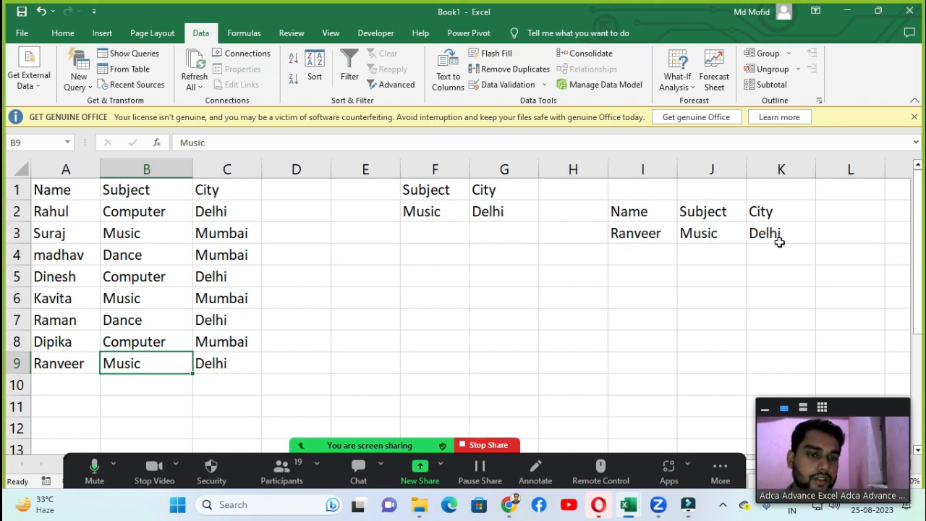
pyautogui.click(620, 236)
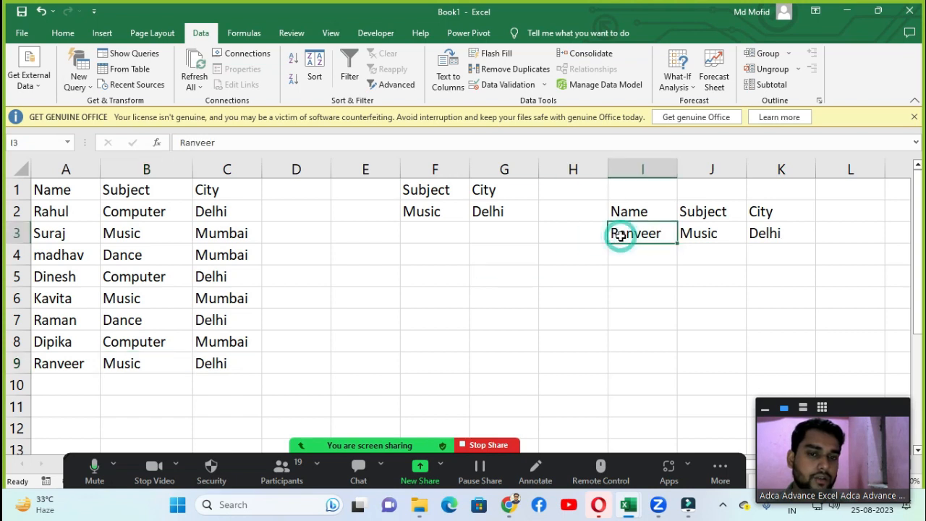
pyautogui.click(63, 364)
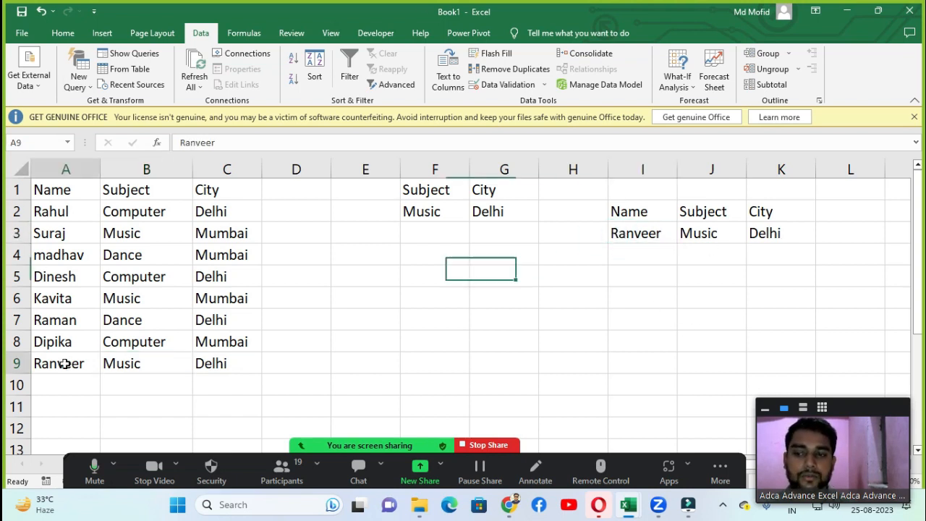
pyautogui.doubleClick(64, 364)
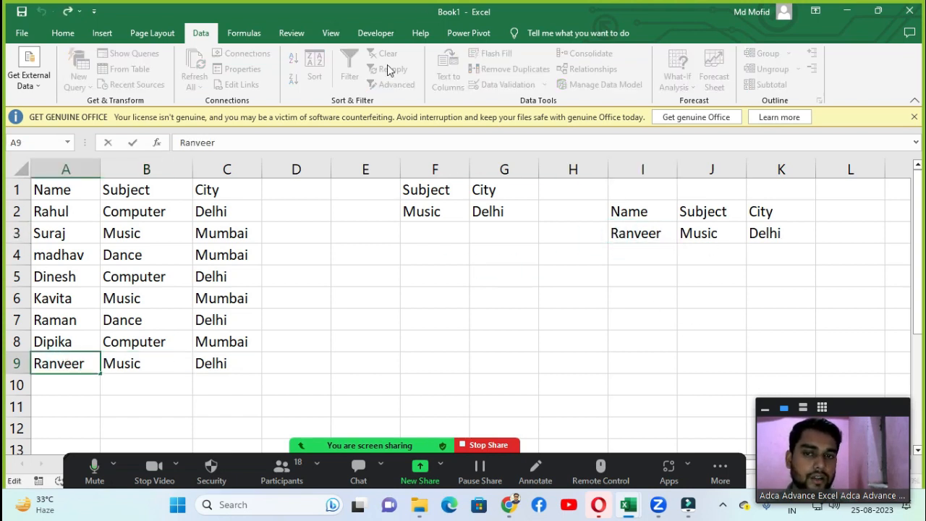
pyautogui.click(513, 300)
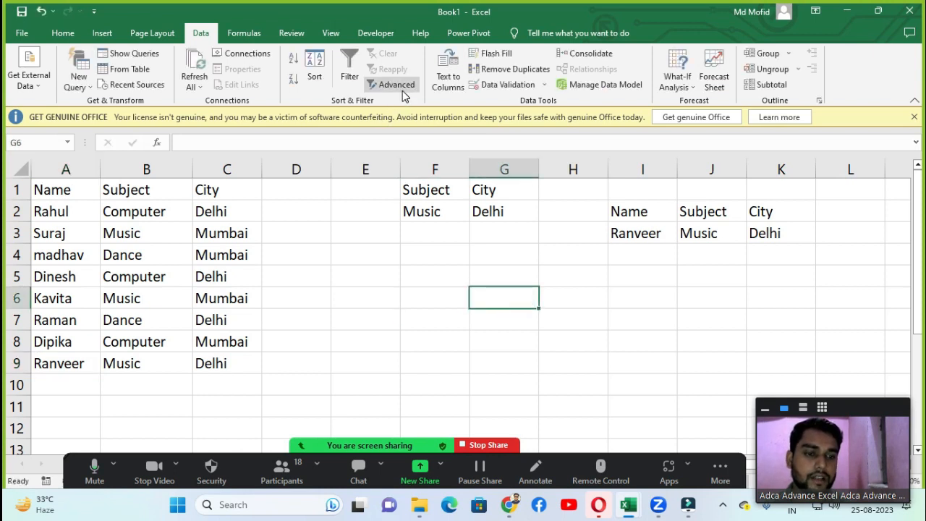